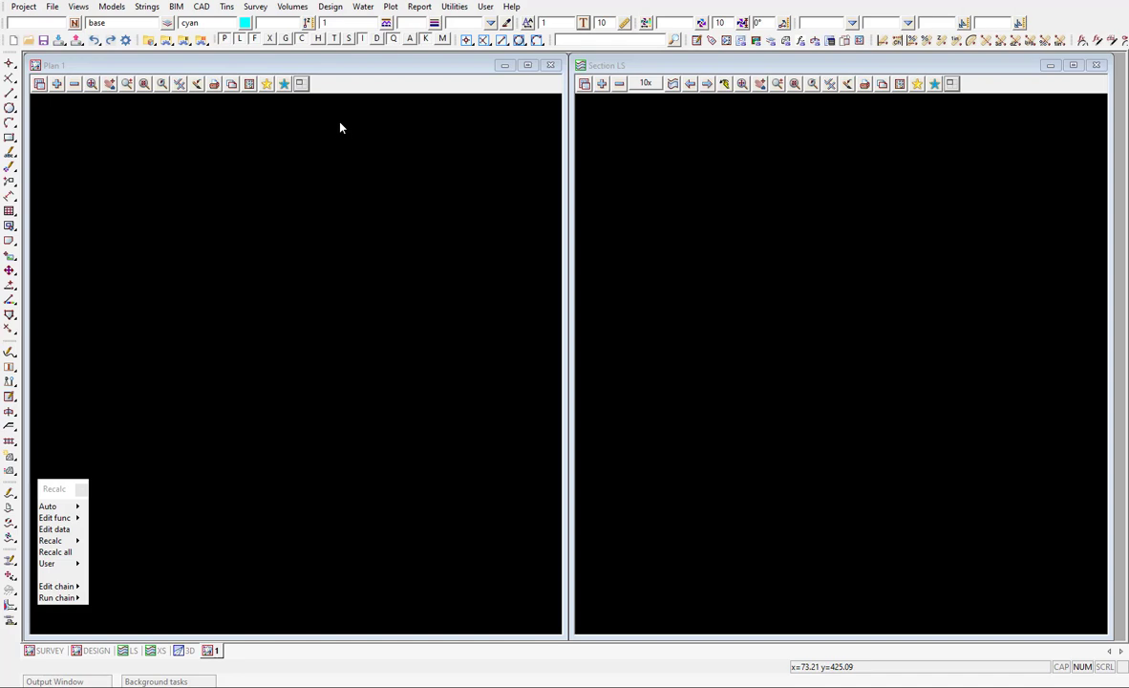
Step: Browse the 12d Model Select Text Style list, close it, and switch to the BricsCAD drawing
{"action": "left_click", "coordinate": [583, 23]}
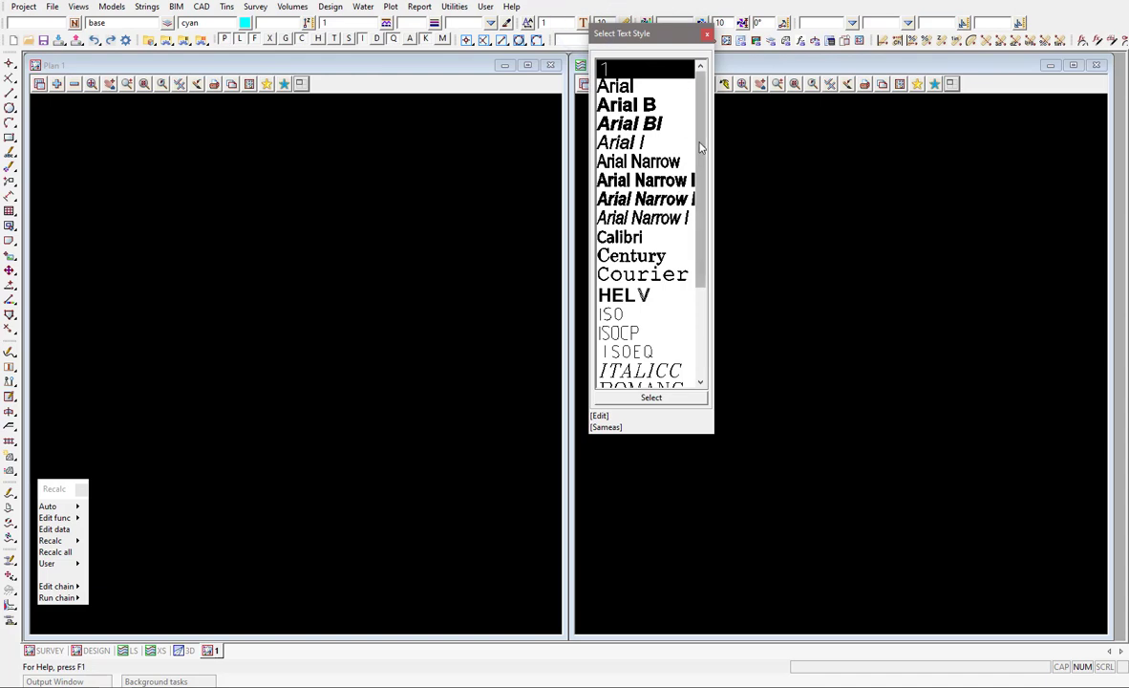
{"action": "left_click_drag", "start_coordinate": [700, 143], "coordinate": [711, 210]}
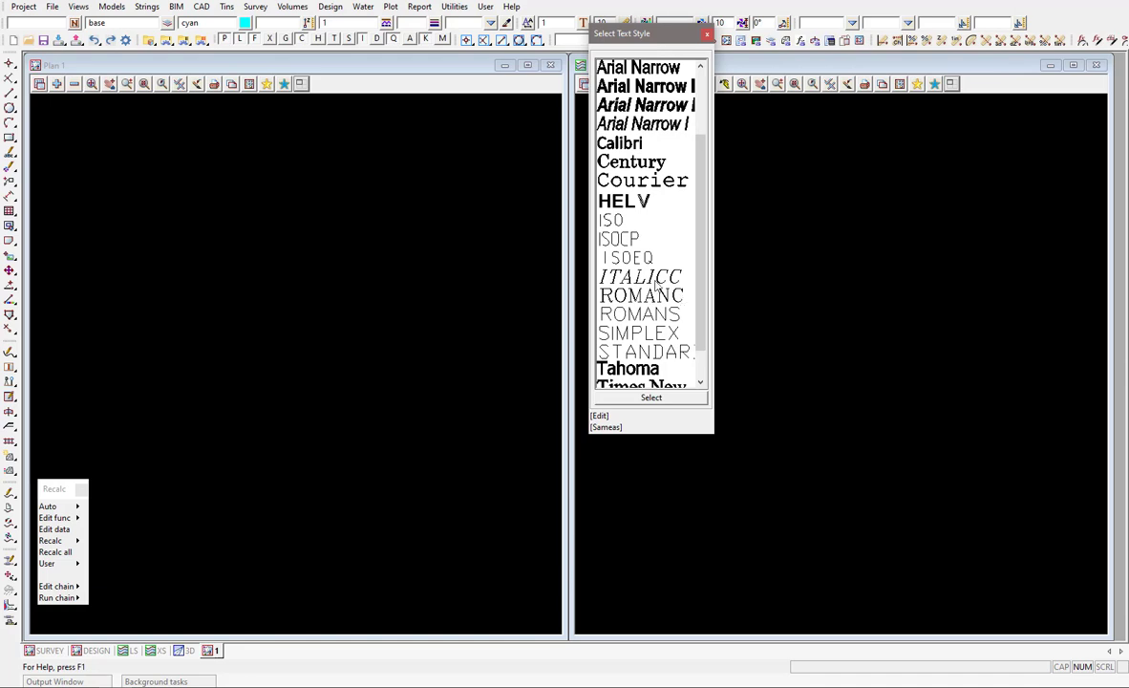
{"action": "left_click", "coordinate": [707, 35]}
{"action": "key", "text": "alt+Tab"}
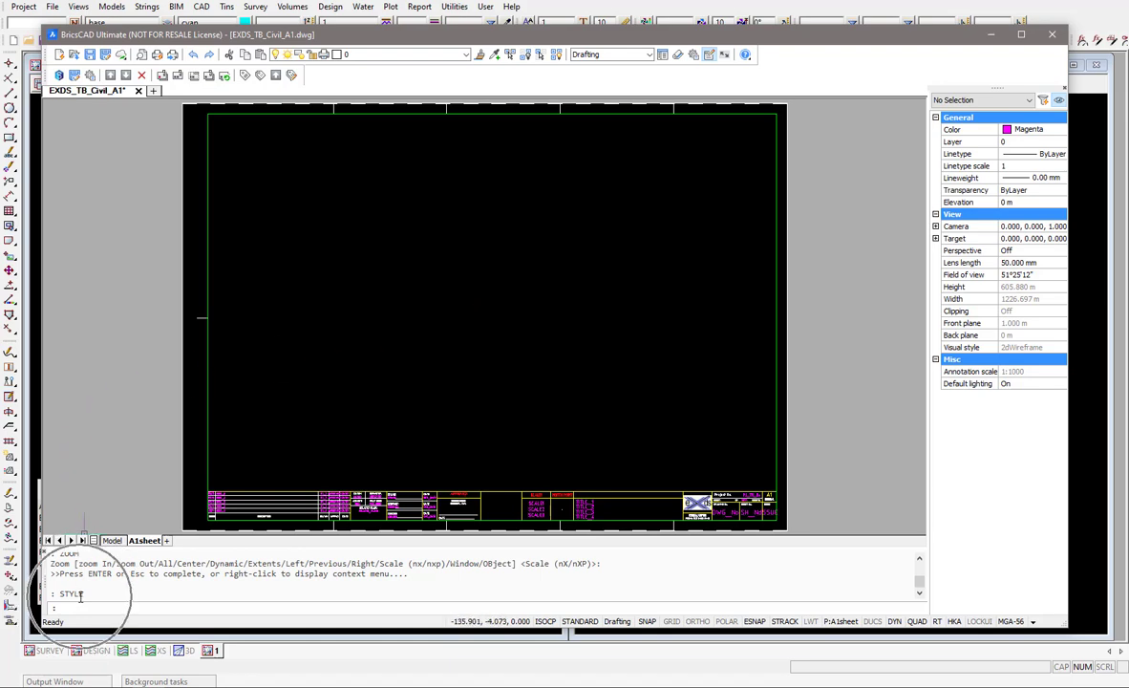
{"action": "key", "text": "Return"}
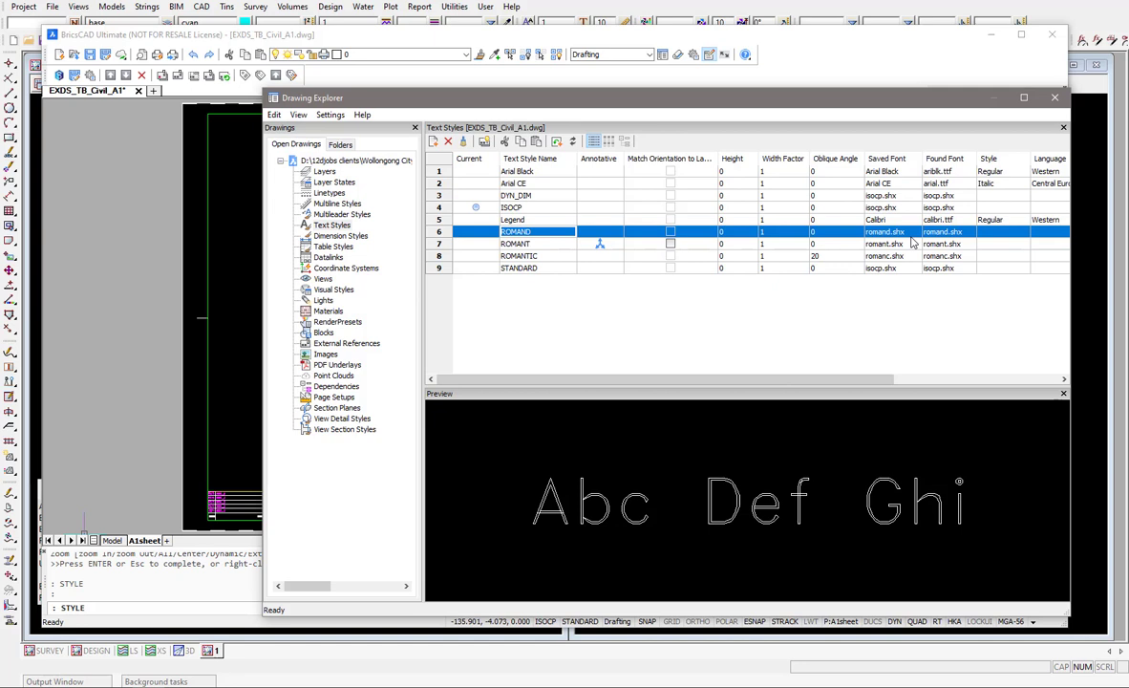
{"action": "left_click", "coordinate": [540, 255]}
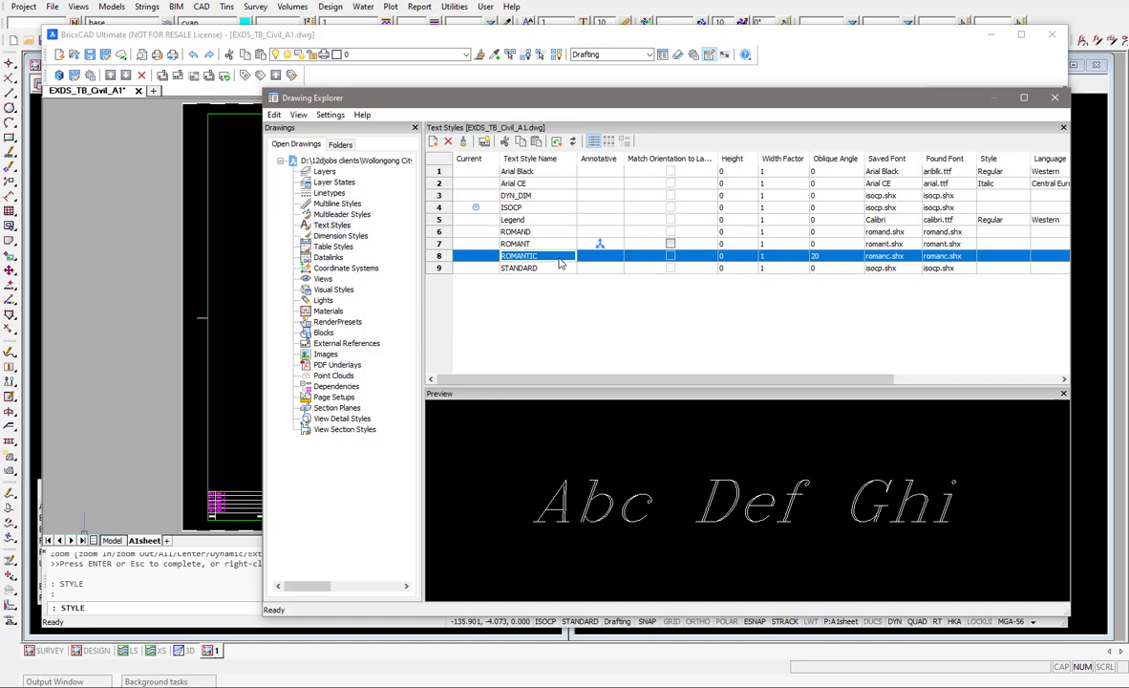
{"action": "left_click", "coordinate": [532, 232]}
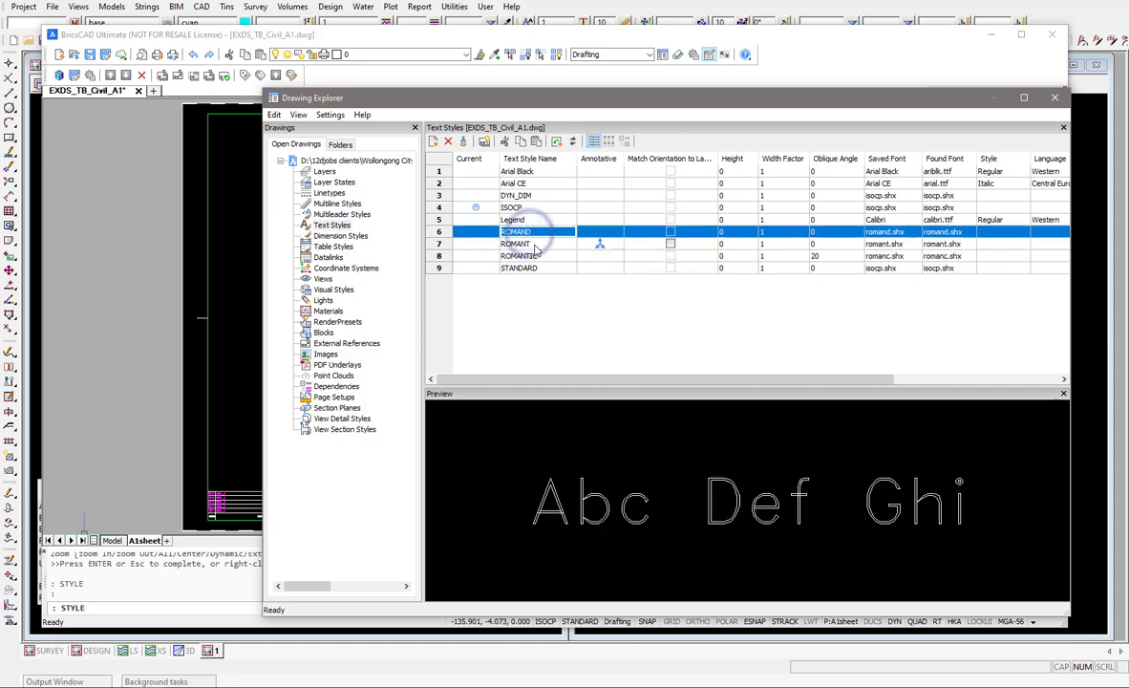
{"action": "left_click", "coordinate": [531, 244]}
{"action": "left_click", "coordinate": [1055, 97]}
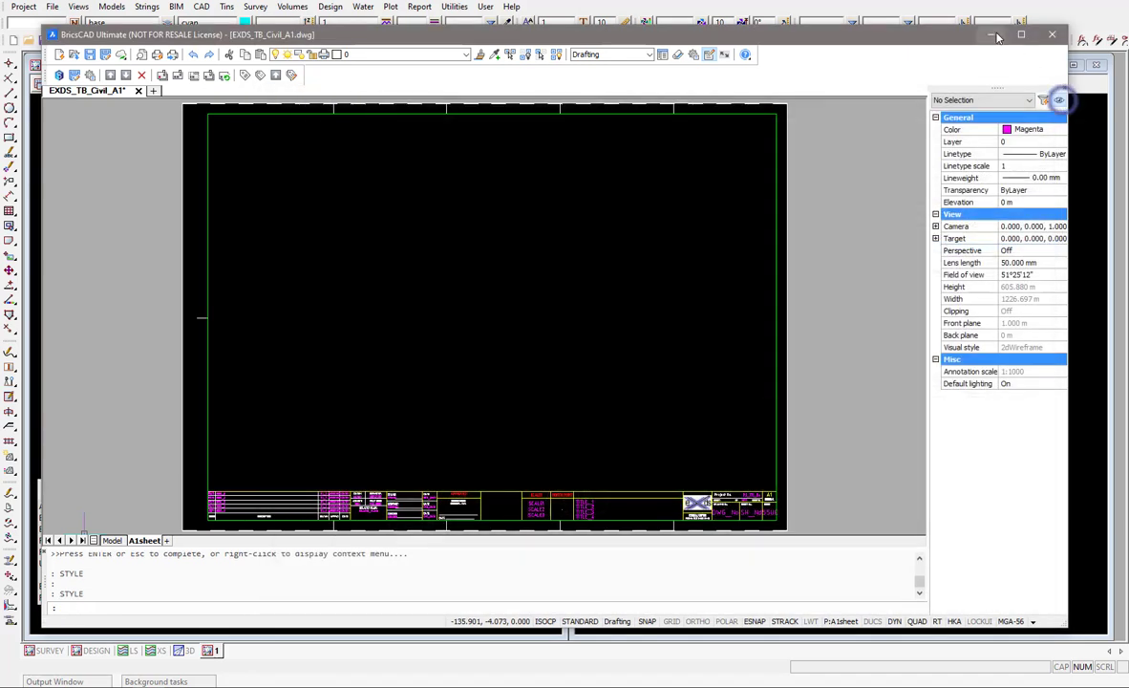
Step: Return to 12d Model and scroll through the available text styles list
{"action": "left_click", "coordinate": [990, 34]}
{"action": "left_click", "coordinate": [583, 27]}
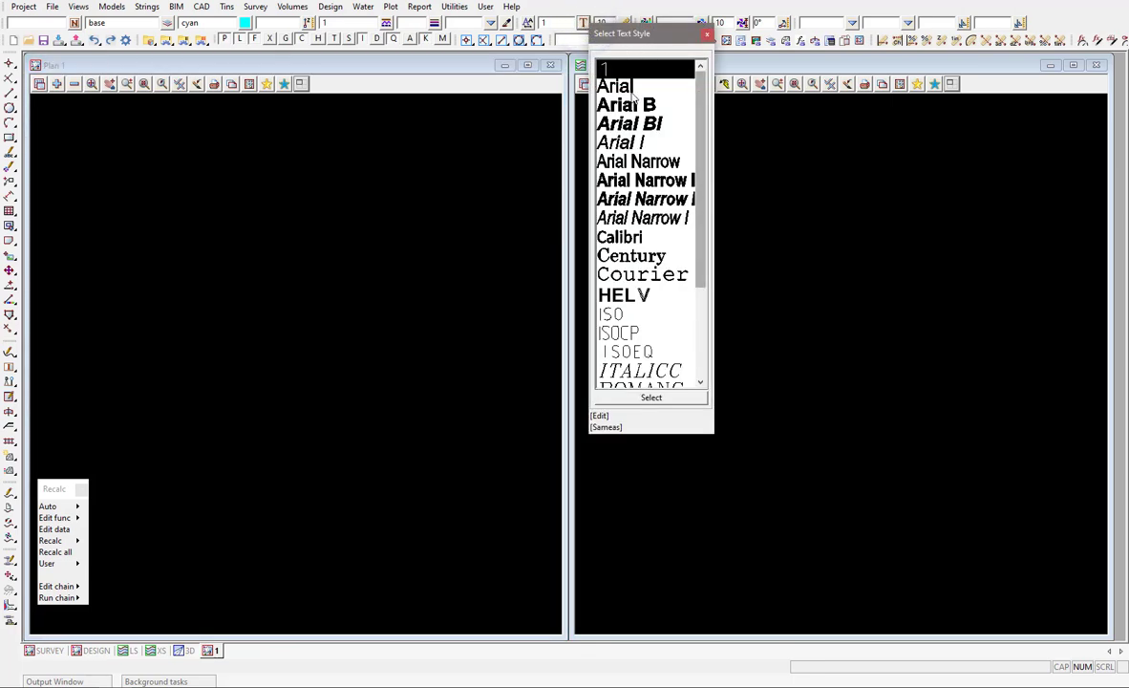
{"action": "left_click_drag", "start_coordinate": [698, 181], "coordinate": [713, 284]}
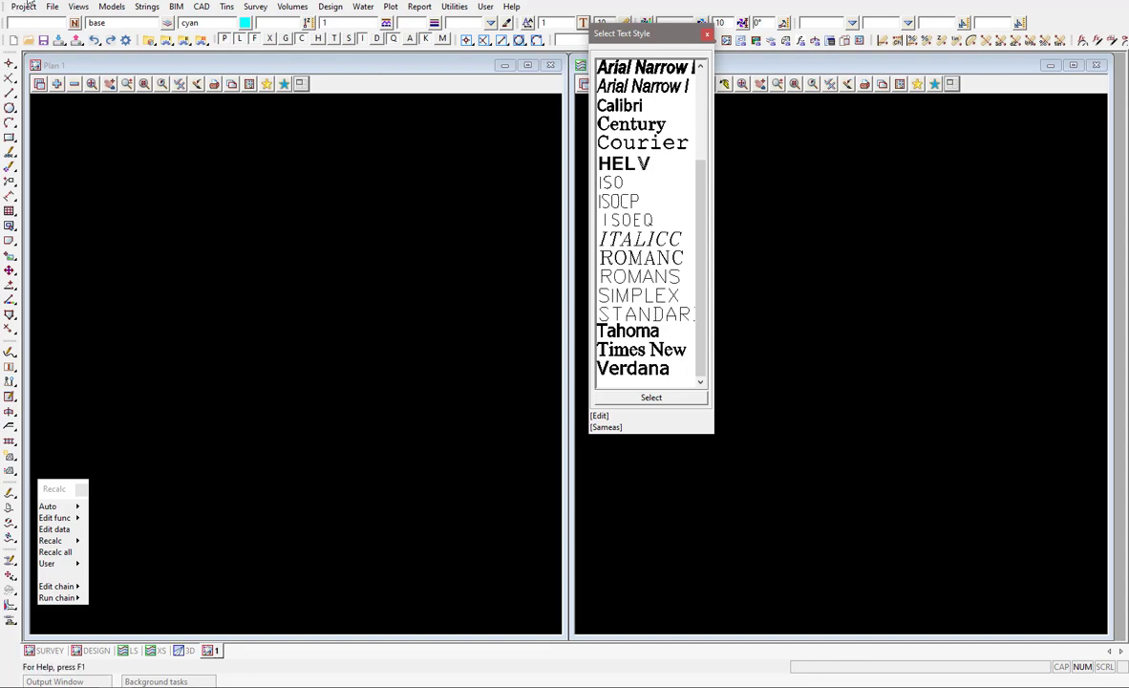
Step: Open the Project Tree, move it higher, enlarge it, and expand the Textstyles branch
{"action": "left_click", "coordinate": [24, 8]}
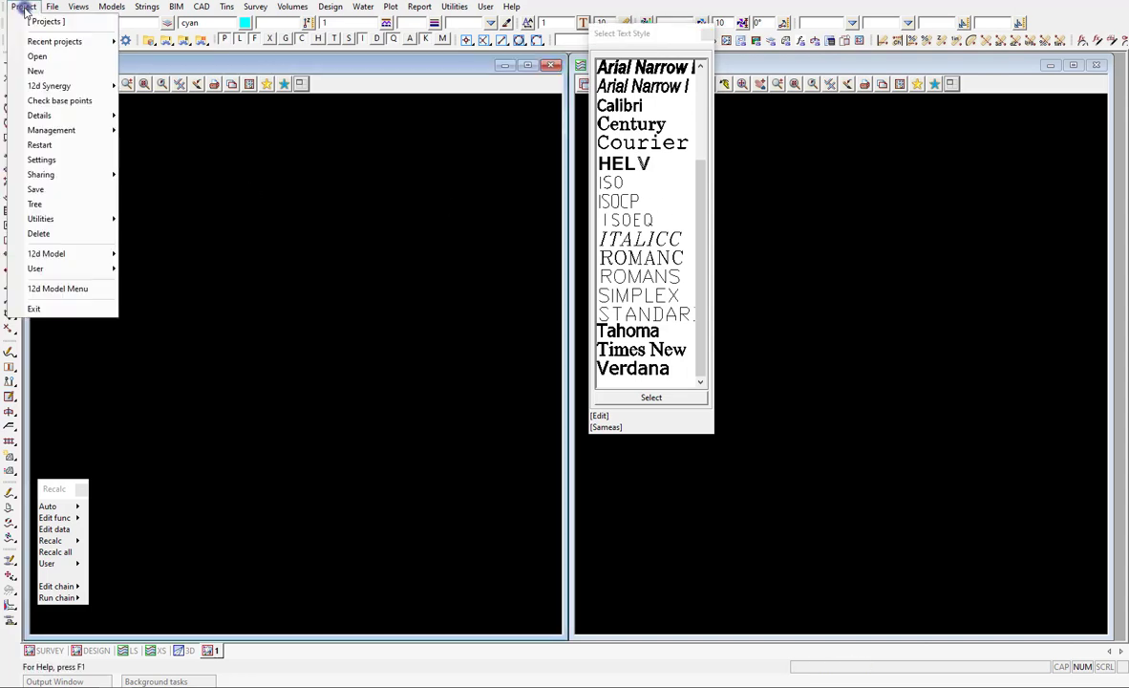
{"action": "left_click", "coordinate": [35, 204]}
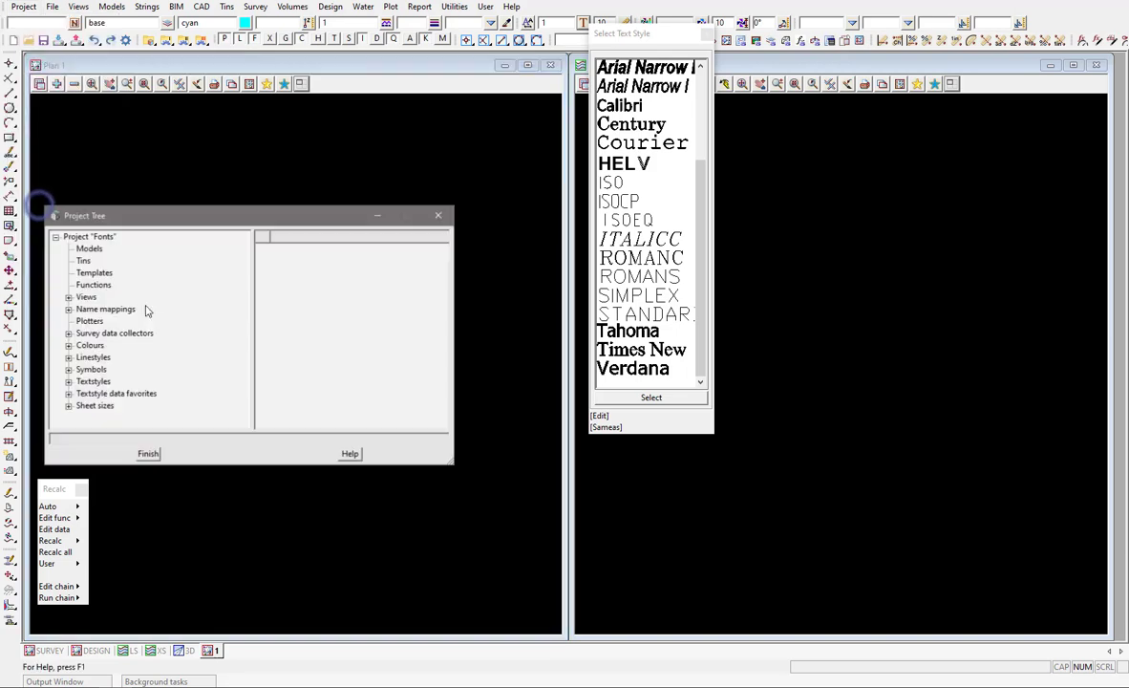
{"action": "left_click_drag", "start_coordinate": [137, 225], "coordinate": [144, 122]}
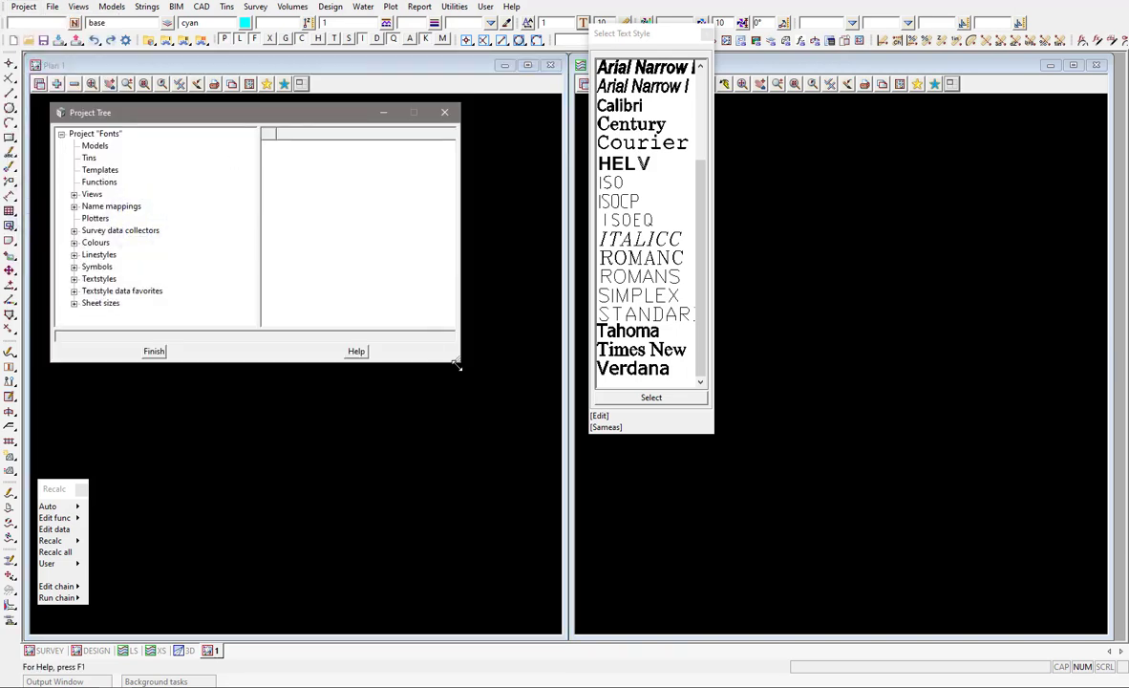
{"action": "left_click_drag", "start_coordinate": [458, 366], "coordinate": [518, 588]}
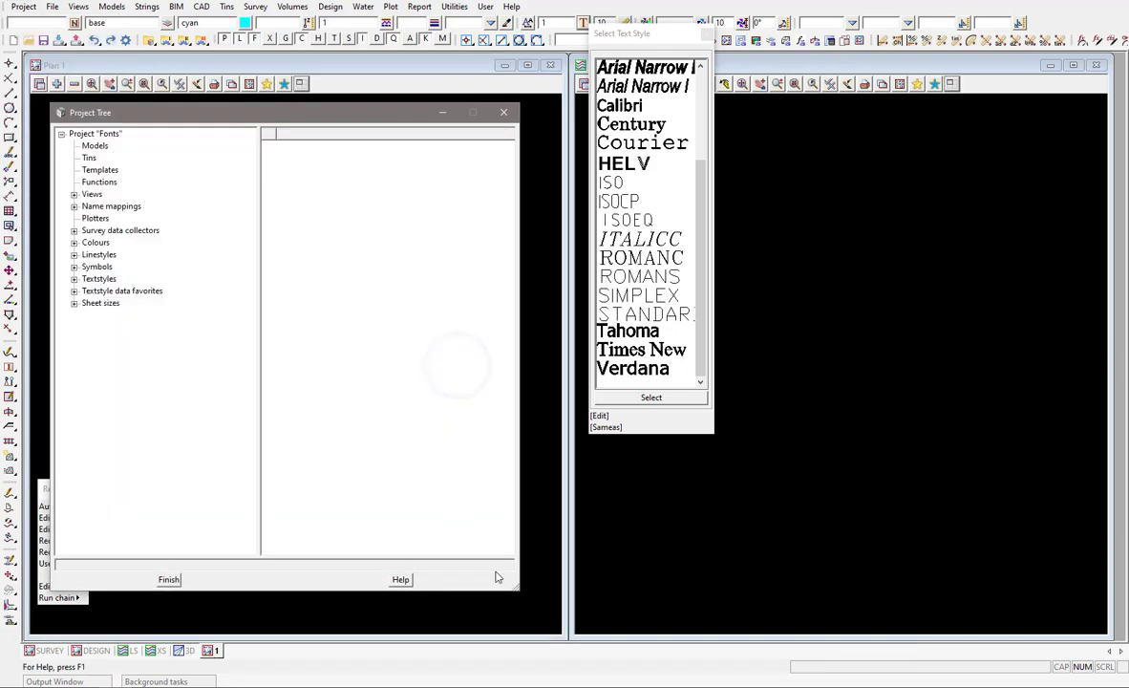
{"action": "left_click", "coordinate": [74, 278]}
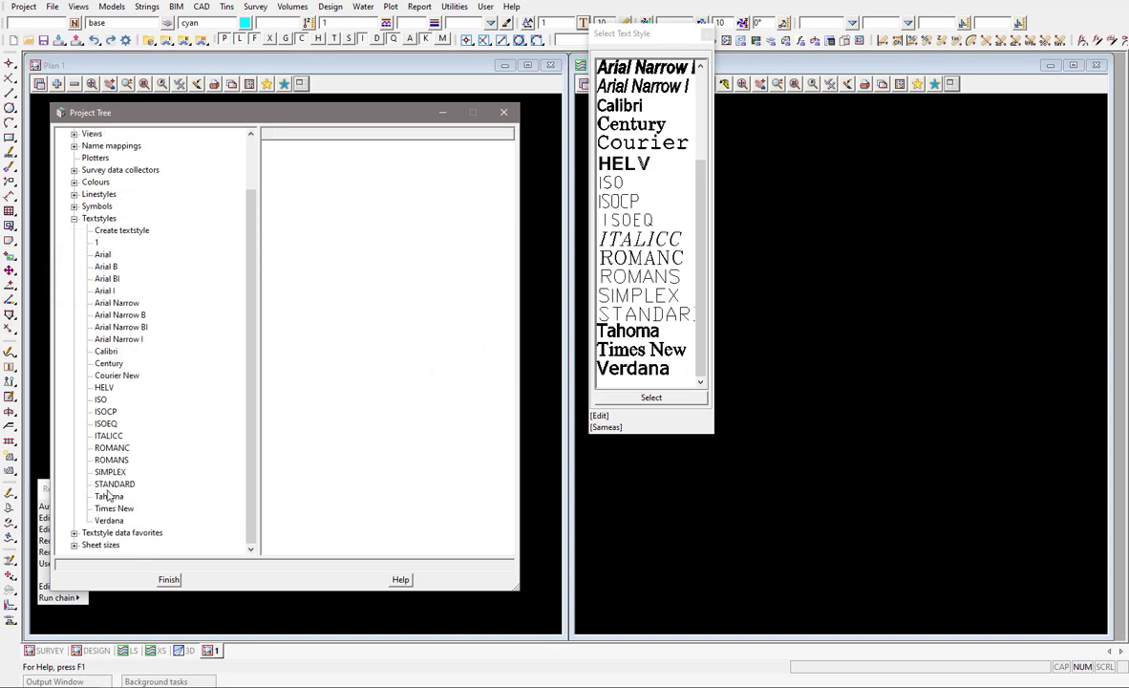
{"action": "left_click", "coordinate": [122, 230]}
Step: Open the Create/Edit Textstyle form and close the extra empty text style form
{"action": "double_click", "coordinate": [124, 232]}
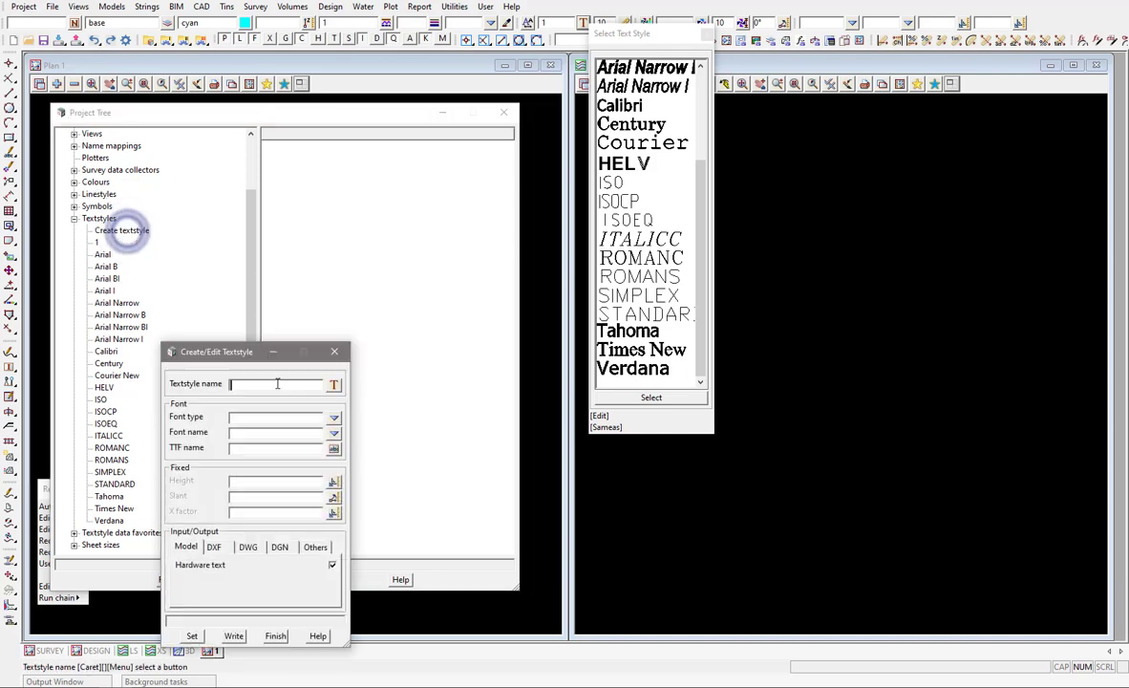
{"action": "left_click_drag", "start_coordinate": [225, 352], "coordinate": [331, 170]}
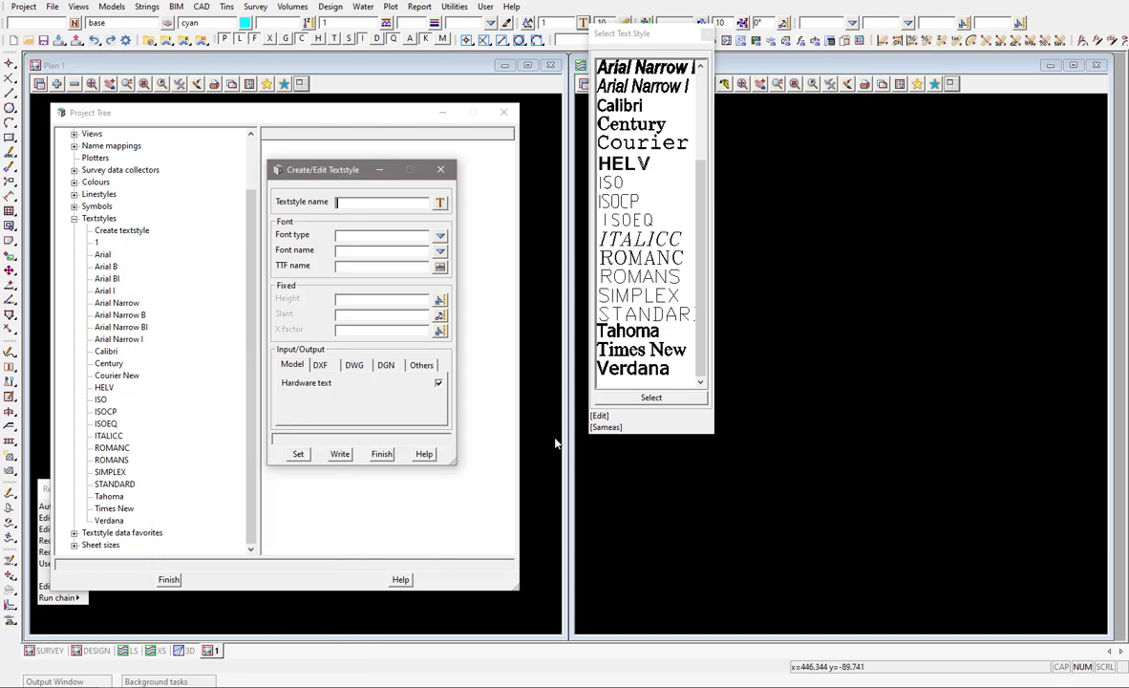
{"action": "left_click", "coordinate": [599, 418]}
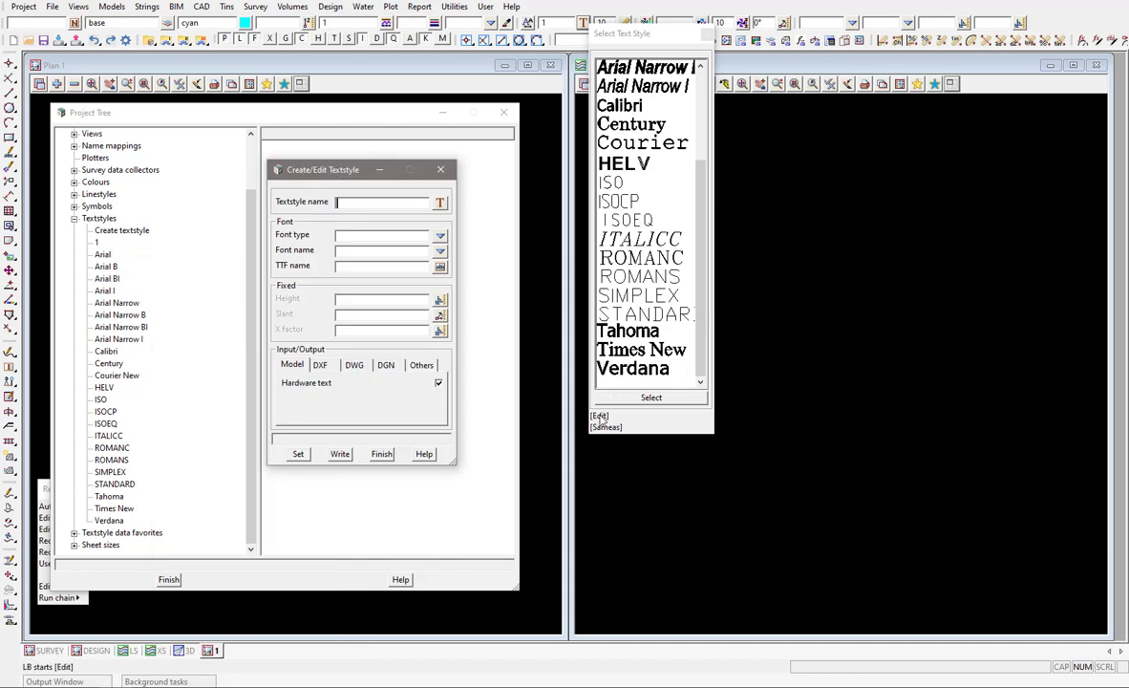
{"action": "left_click_drag", "start_coordinate": [652, 387], "coordinate": [637, 166]}
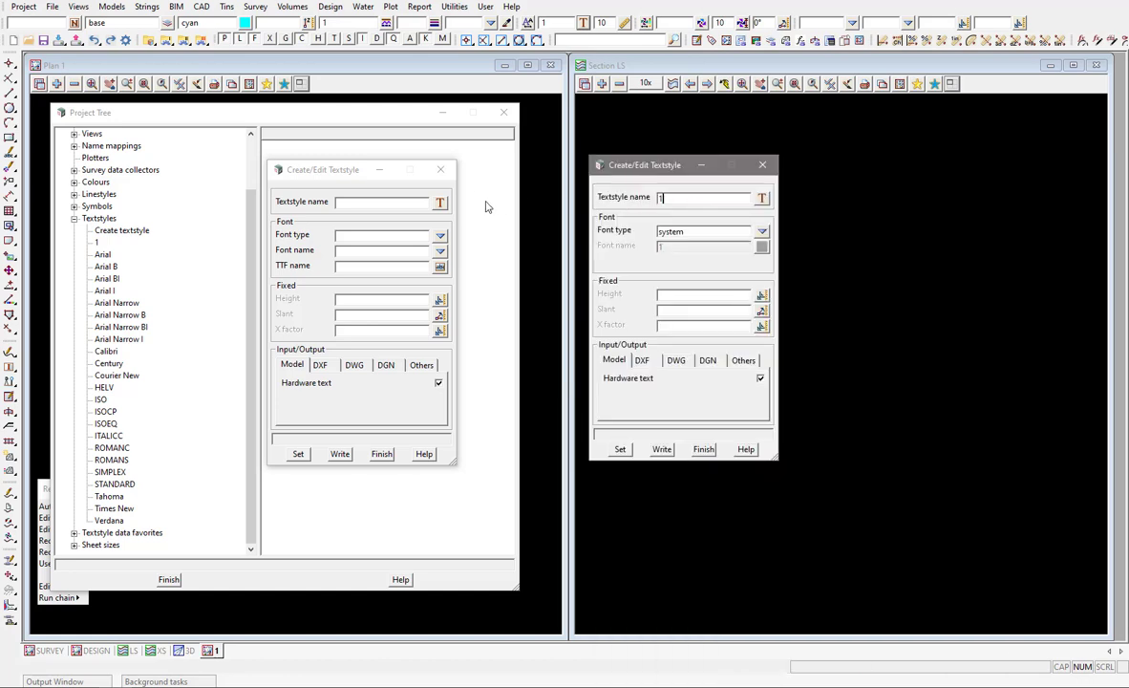
{"action": "left_click", "coordinate": [440, 169]}
Step: Base the new text style on ROMANC and select the name's final C for renaming
{"action": "left_click", "coordinate": [761, 197]}
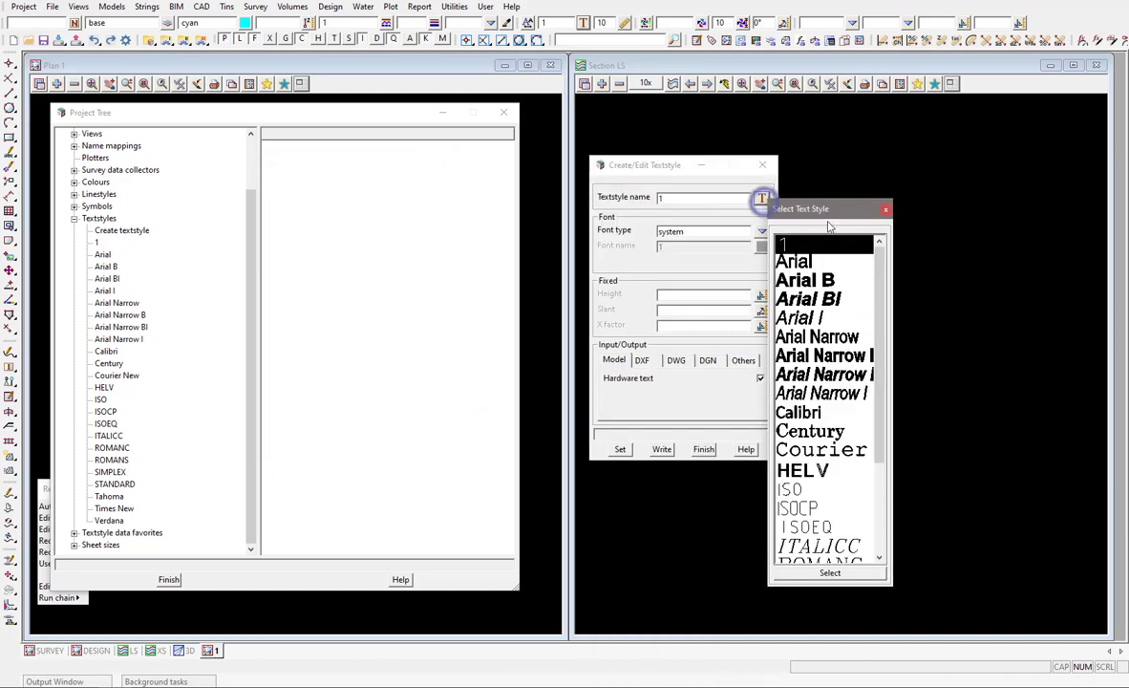
{"action": "left_click", "coordinate": [887, 210]}
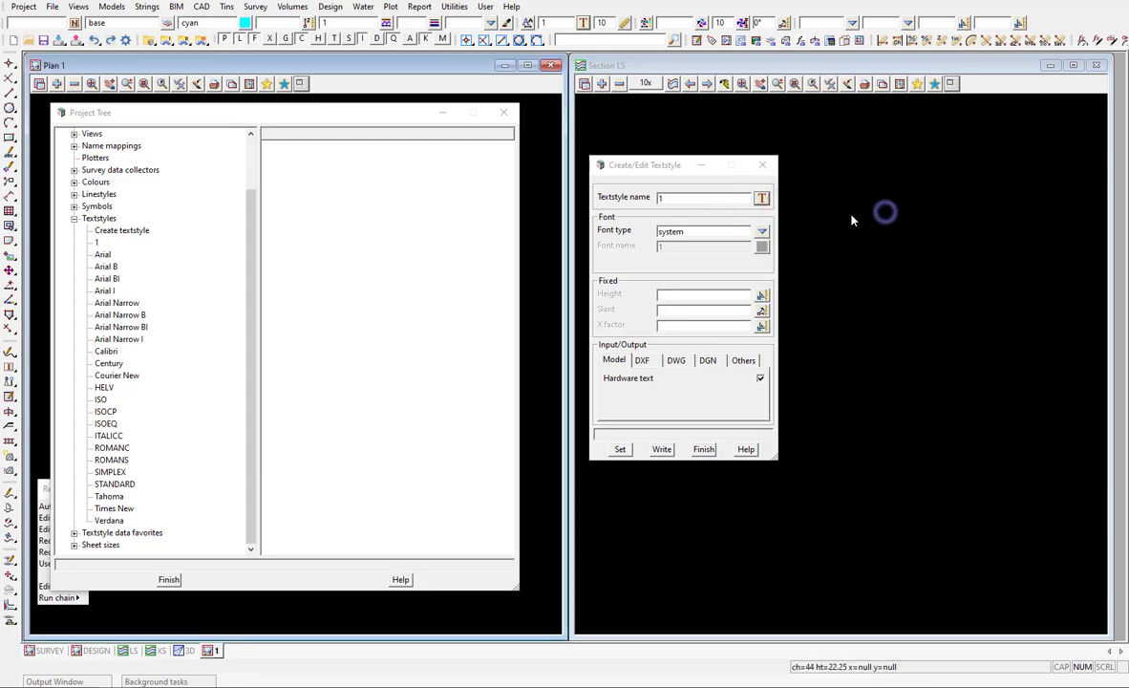
{"action": "left_click", "coordinate": [763, 197]}
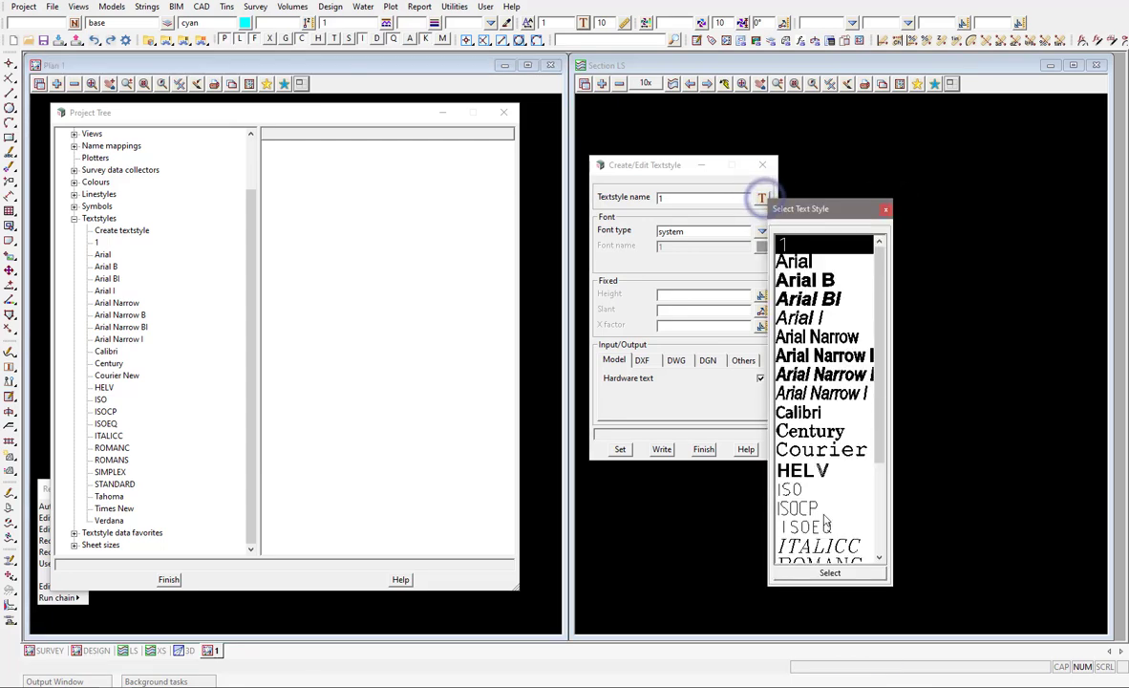
{"action": "scroll", "coordinate": [826, 516], "scroll_direction": "down", "scroll_amount": 3}
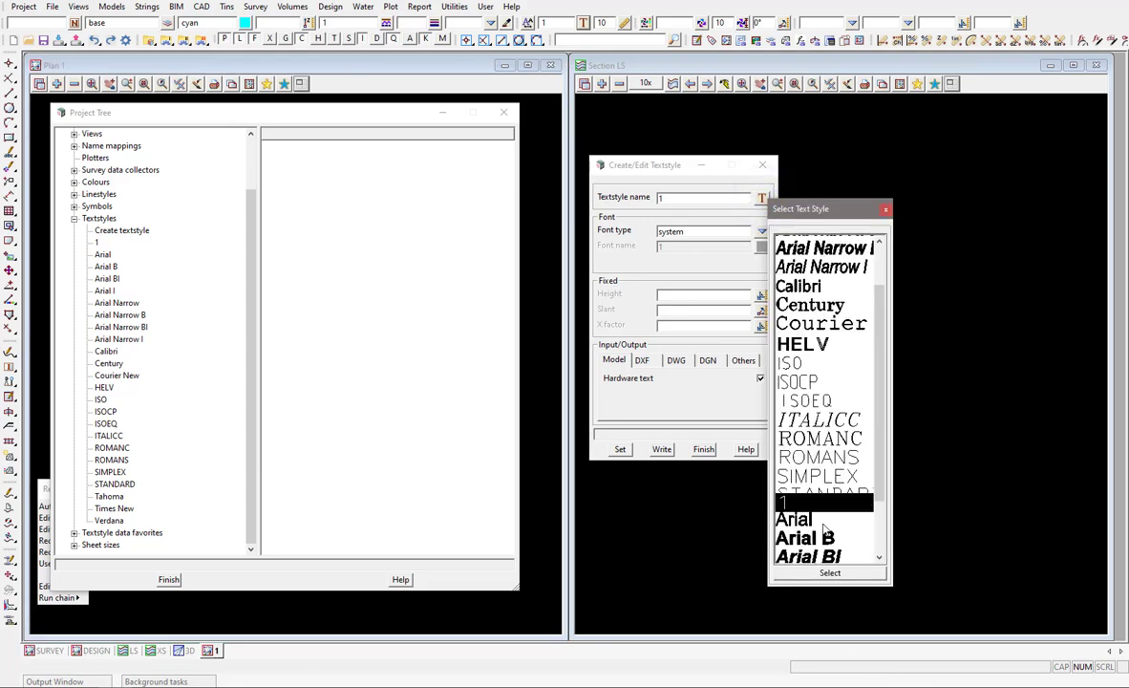
{"action": "double_click", "coordinate": [817, 432]}
{"action": "left_click", "coordinate": [694, 199]}
{"action": "left_click_drag", "start_coordinate": [690, 198], "coordinate": [704, 199]}
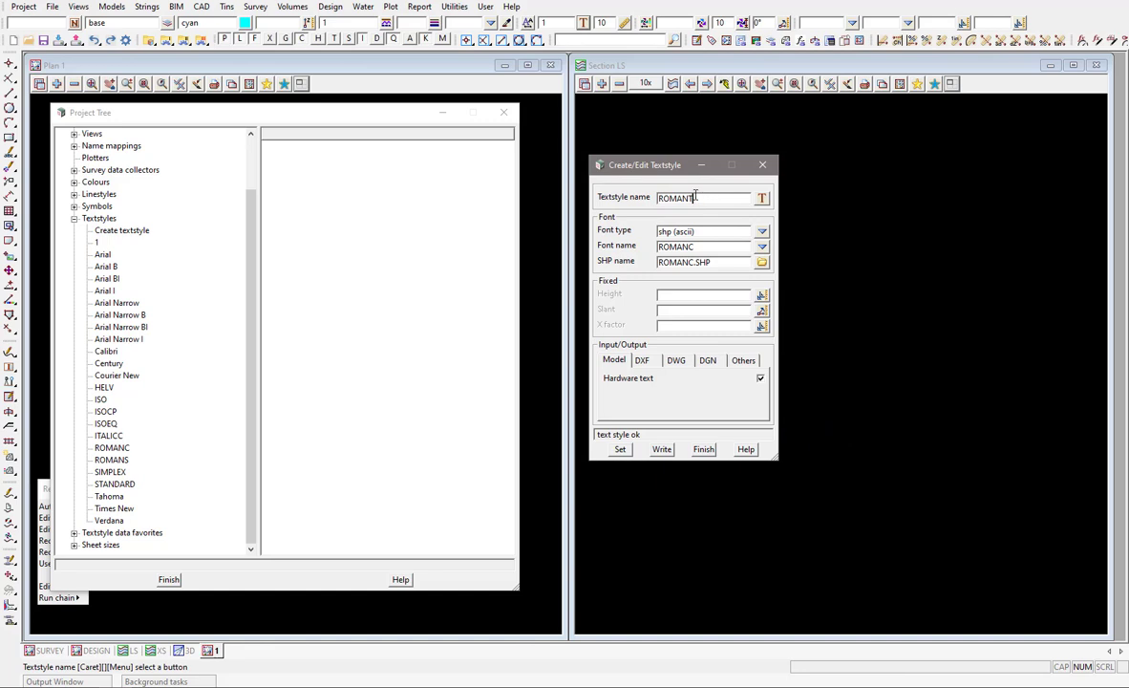
Step: Rename the text style to ROMANT and keep shp (ascii) as the font type
{"action": "type", "text": "T"}
{"action": "left_click", "coordinate": [761, 231]}
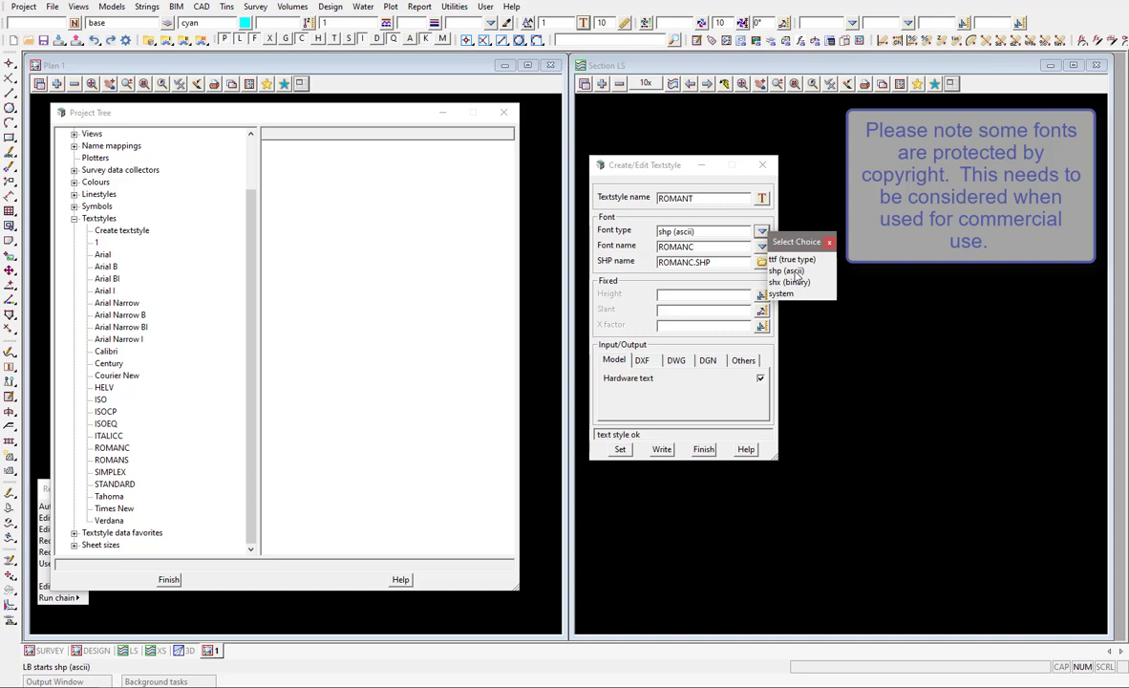
{"action": "left_click", "coordinate": [794, 273]}
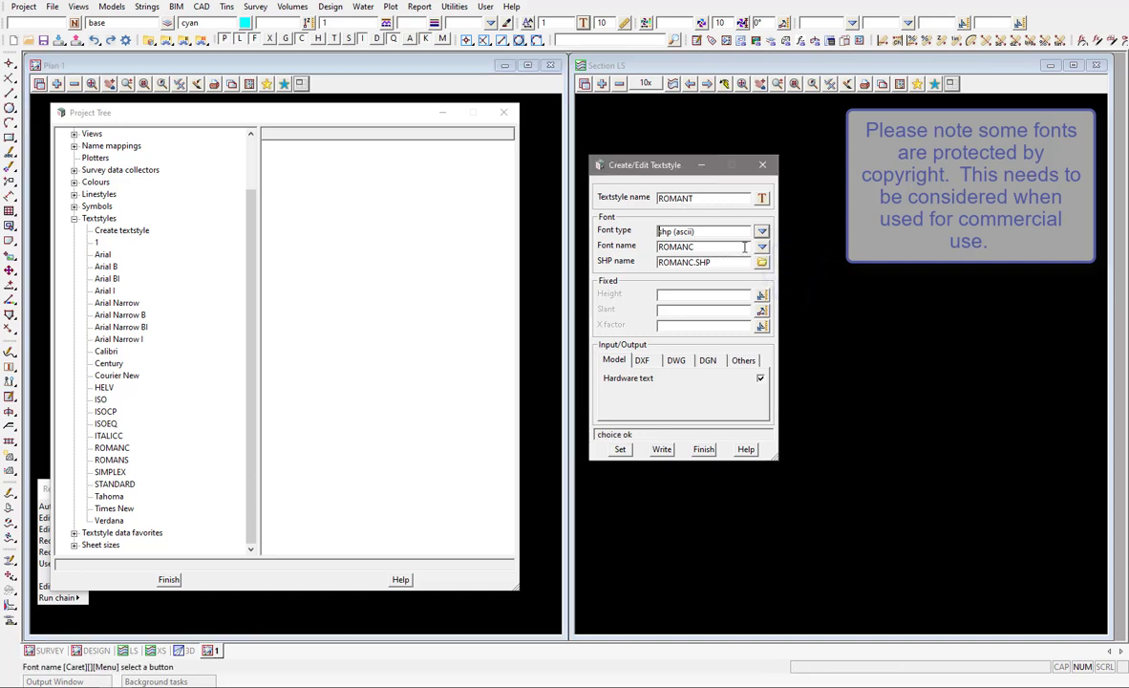
Step: Change the font name to ROMANT and select ROMANT.SHP as the shape file
{"action": "left_click", "coordinate": [762, 247]}
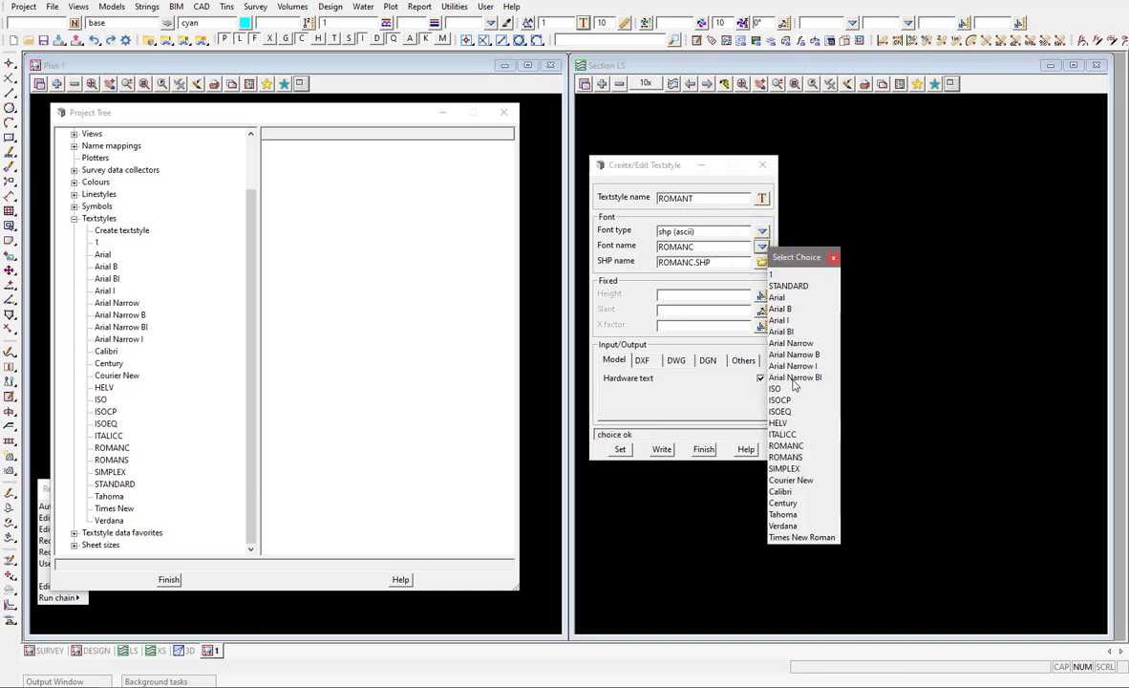
{"action": "left_click", "coordinate": [832, 258]}
{"action": "left_click_drag", "start_coordinate": [685, 247], "coordinate": [709, 247]}
{"action": "type", "text": "T"}
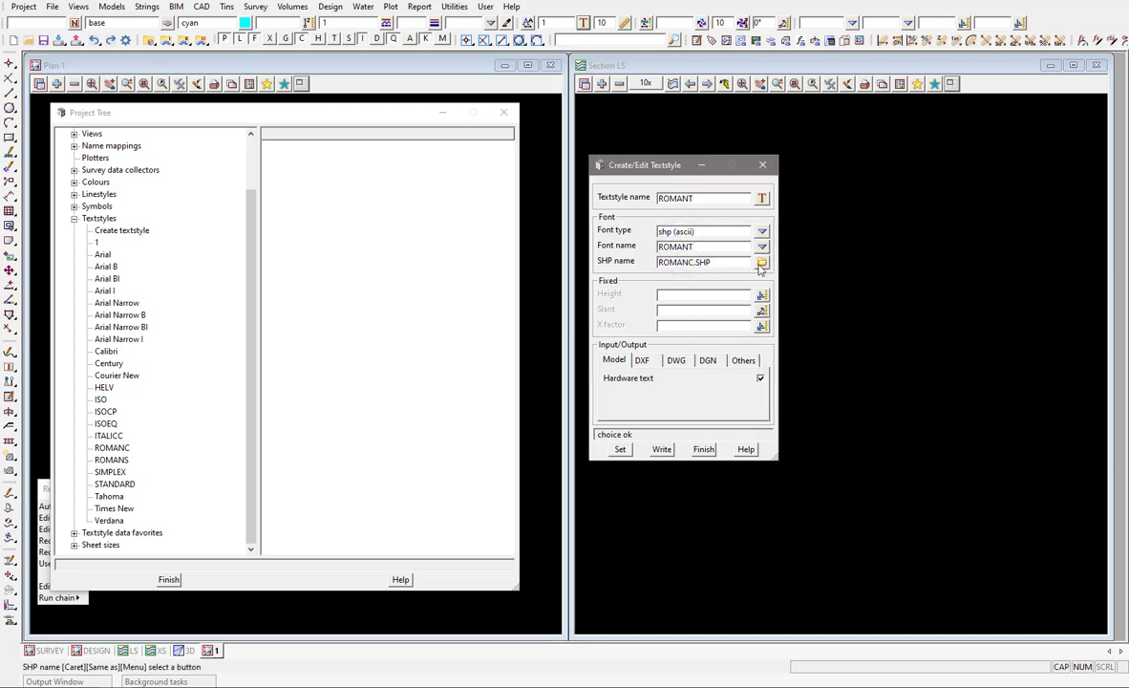
{"action": "left_click", "coordinate": [762, 263]}
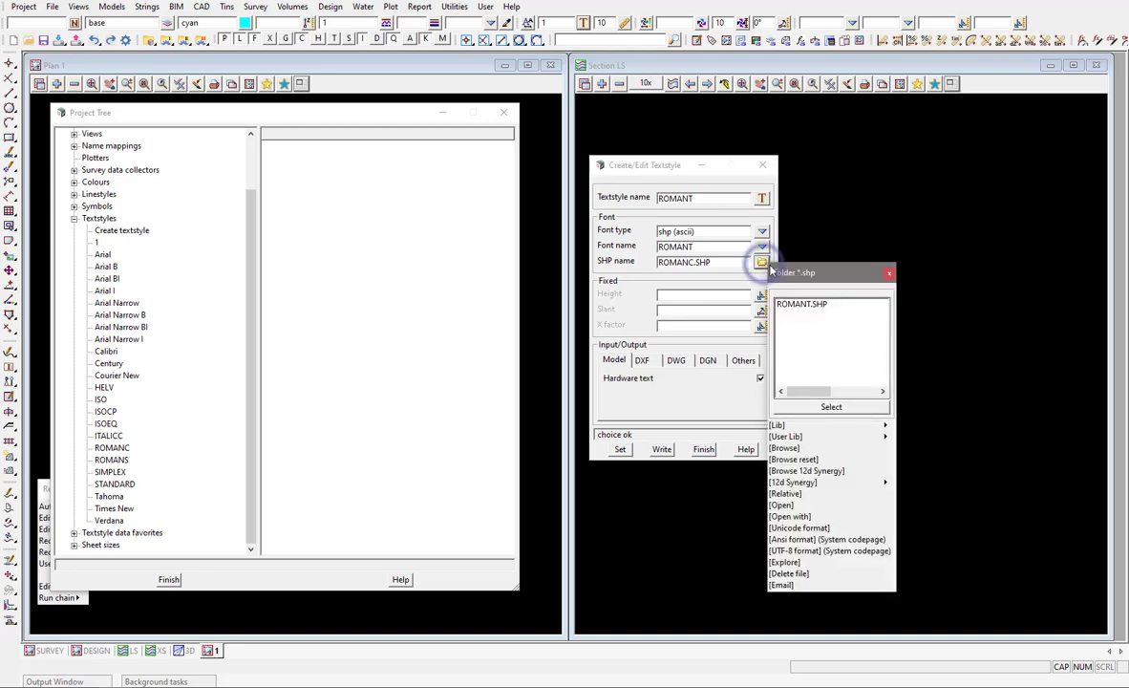
{"action": "double_click", "coordinate": [802, 304]}
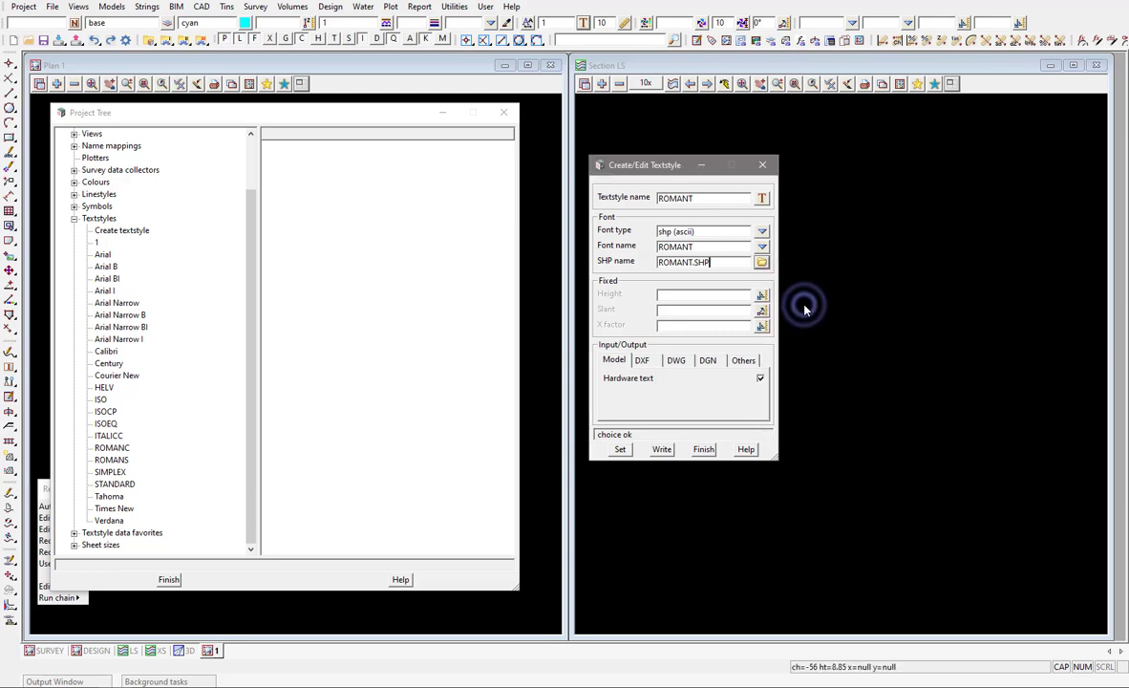
Step: Edit the DXF input and output names so their trailing C becomes T
{"action": "left_click", "coordinate": [643, 363]}
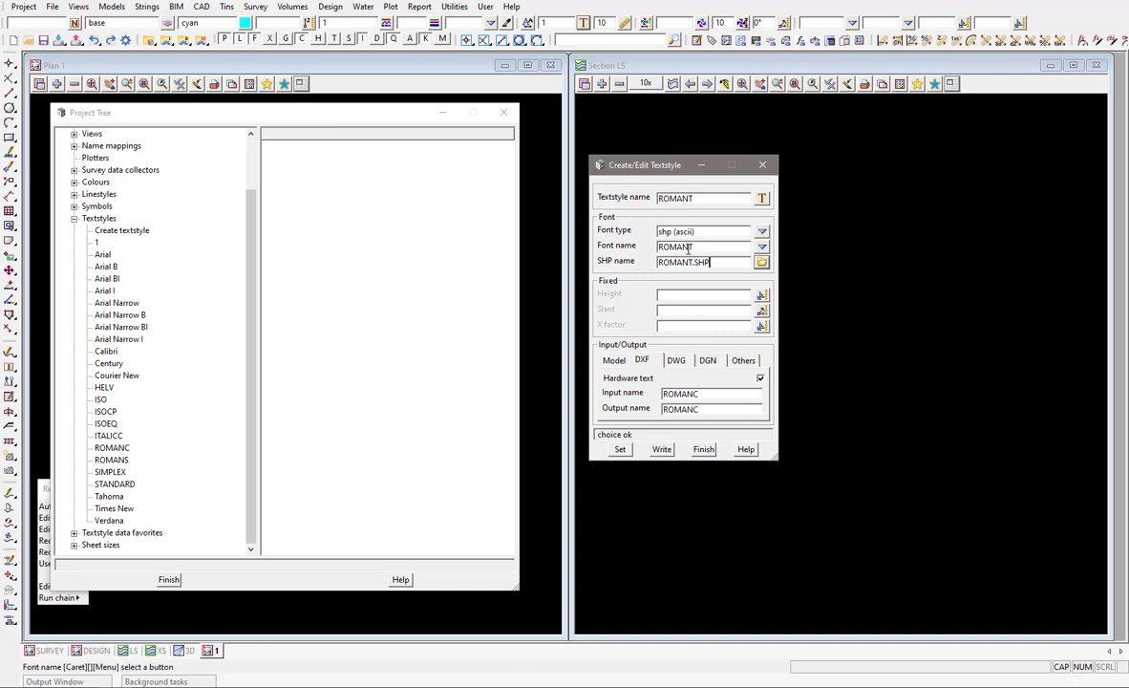
{"action": "left_click_drag", "start_coordinate": [688, 247], "coordinate": [693, 247]}
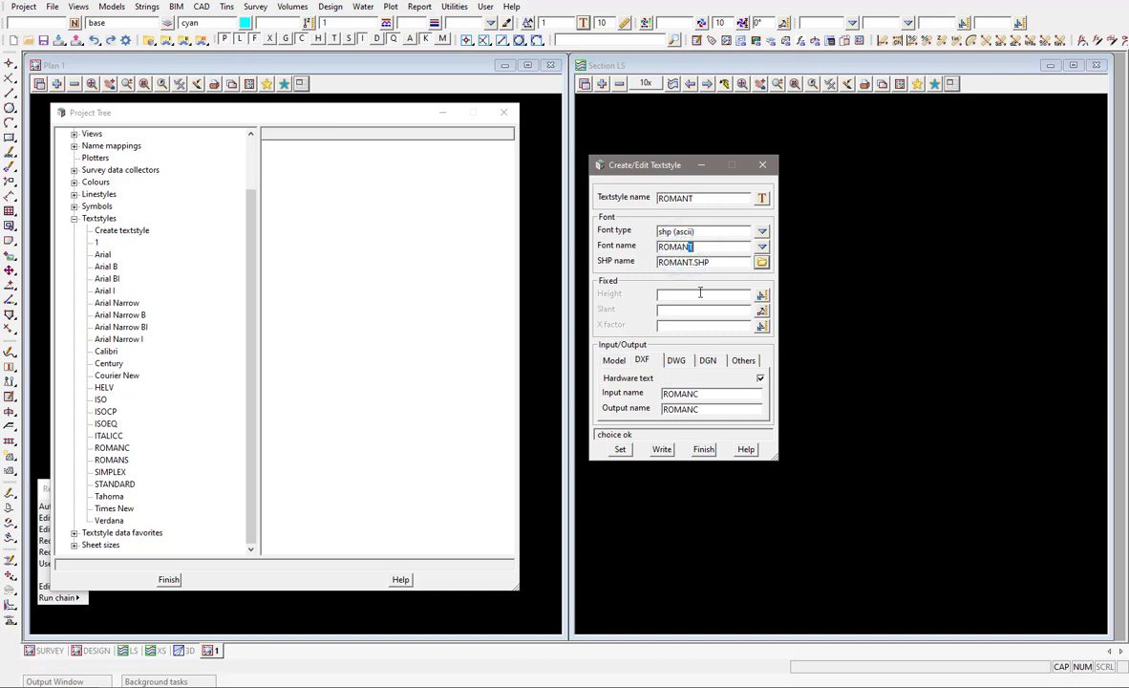
{"action": "type", "text": "T"}
{"action": "left_click_drag", "start_coordinate": [702, 394], "coordinate": [708, 411]}
{"action": "type", "text": "T"}
Step: Change the DWG input name to ROMANT, check the DGN names, and create the ROMANT style
{"action": "left_click", "coordinate": [676, 360]}
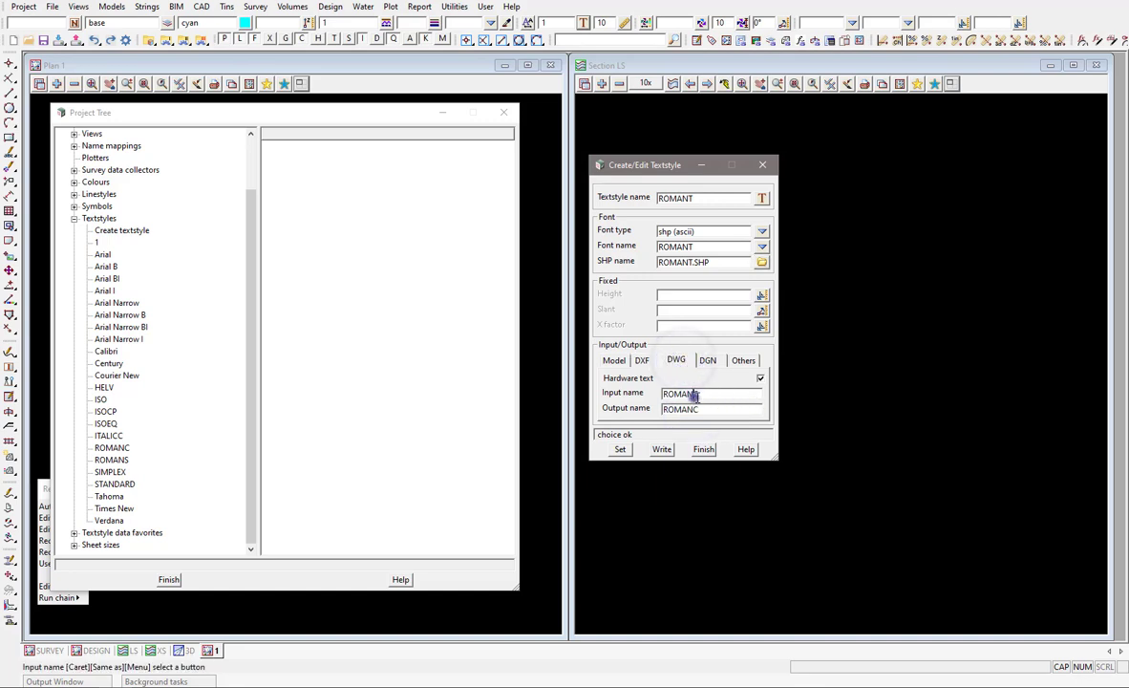
{"action": "left_click_drag", "start_coordinate": [717, 393], "coordinate": [695, 409]}
{"action": "type", "text": "T"}
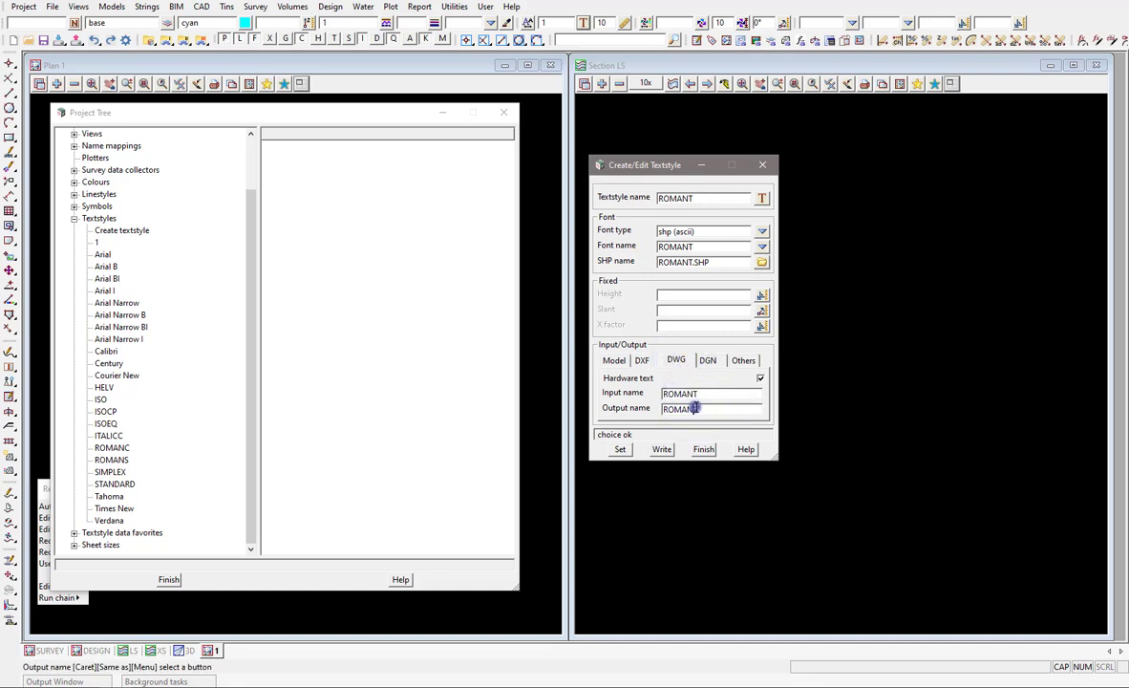
{"action": "type", "text": "T"}
{"action": "left_click", "coordinate": [707, 361]}
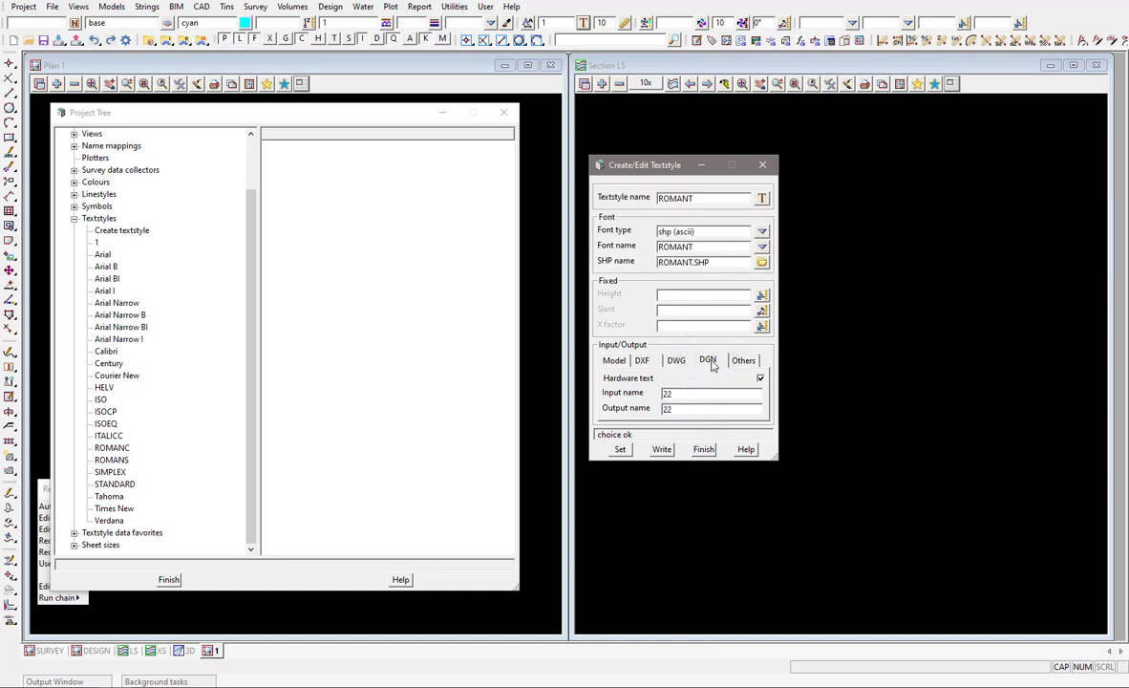
{"action": "left_click", "coordinate": [620, 449]}
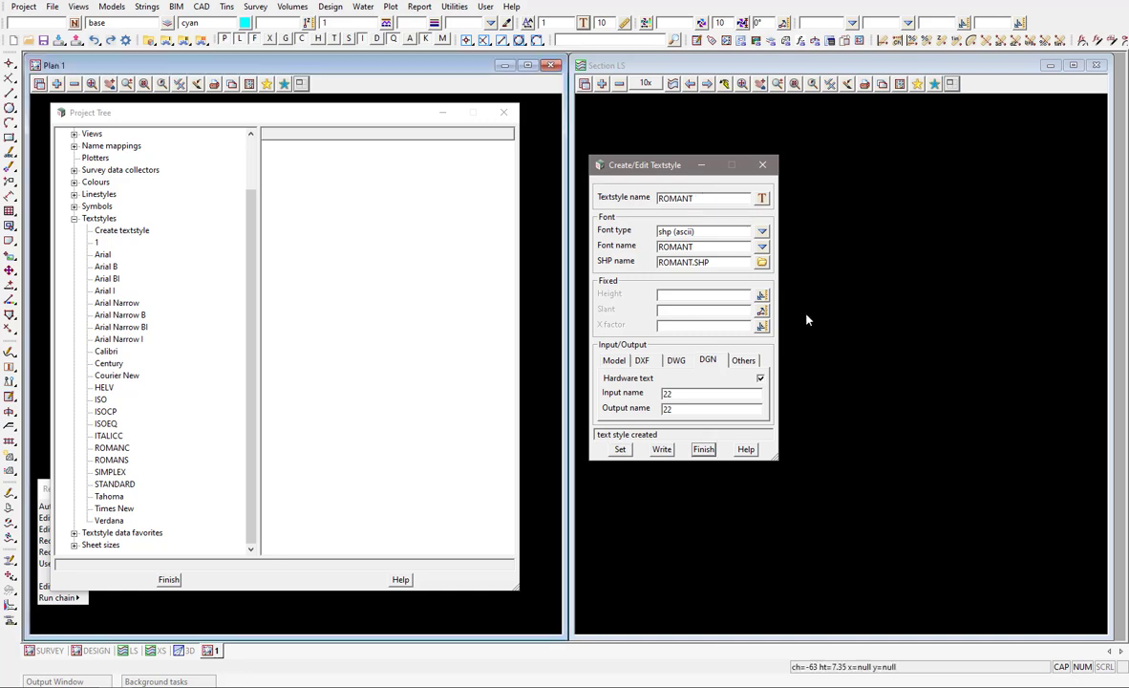
Step: Rename the text style and its font name to ROMAND
{"action": "double_click", "coordinate": [691, 198]}
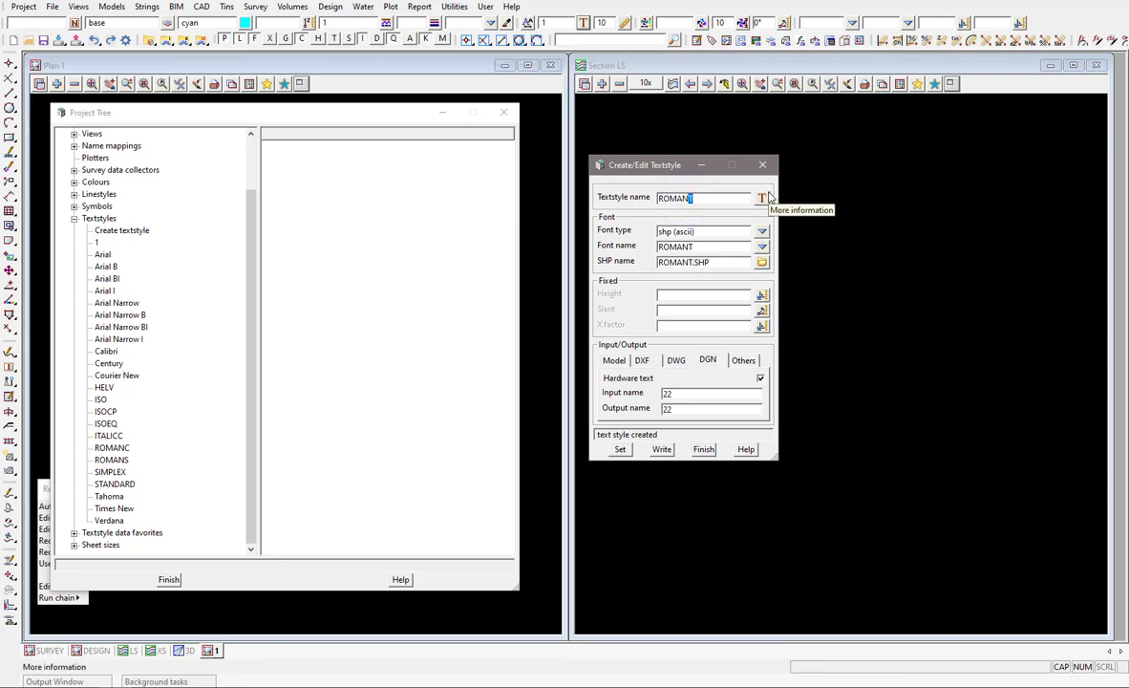
{"action": "type", "text": "D"}
{"action": "left_click", "coordinate": [692, 246]}
{"action": "key", "text": "BackSpace"}
{"action": "type", "text": "D"}
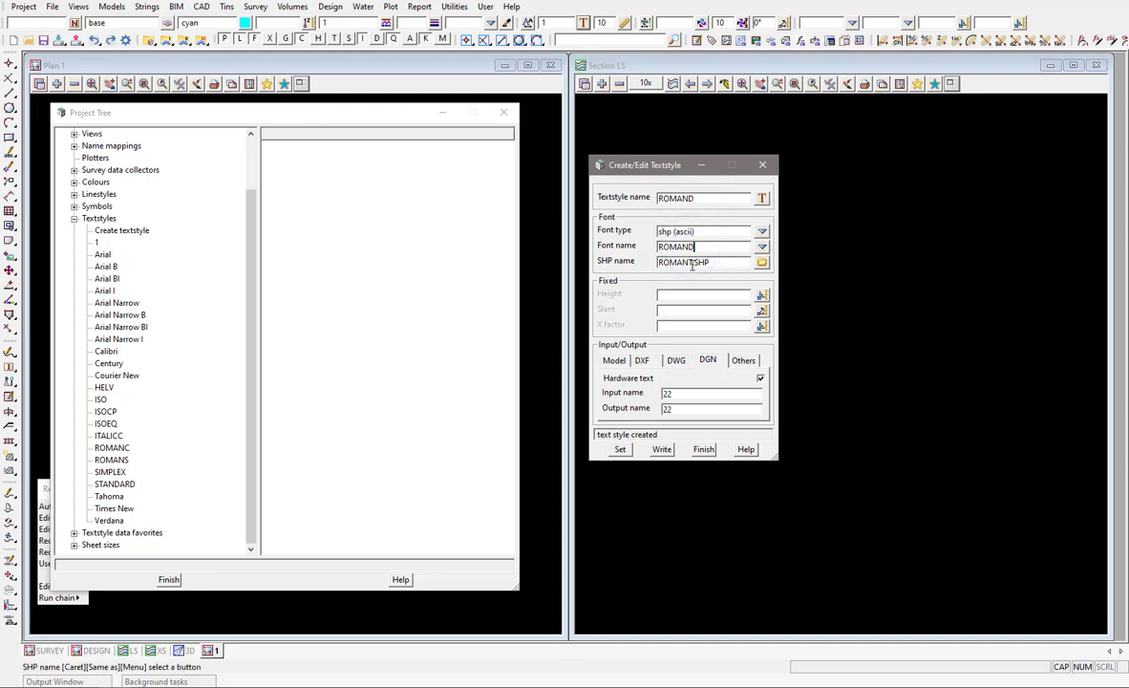
Step: Pick C:\12d\14.00\user\ROMAND.SHP as the text style's SHP file
{"action": "left_click", "coordinate": [761, 261]}
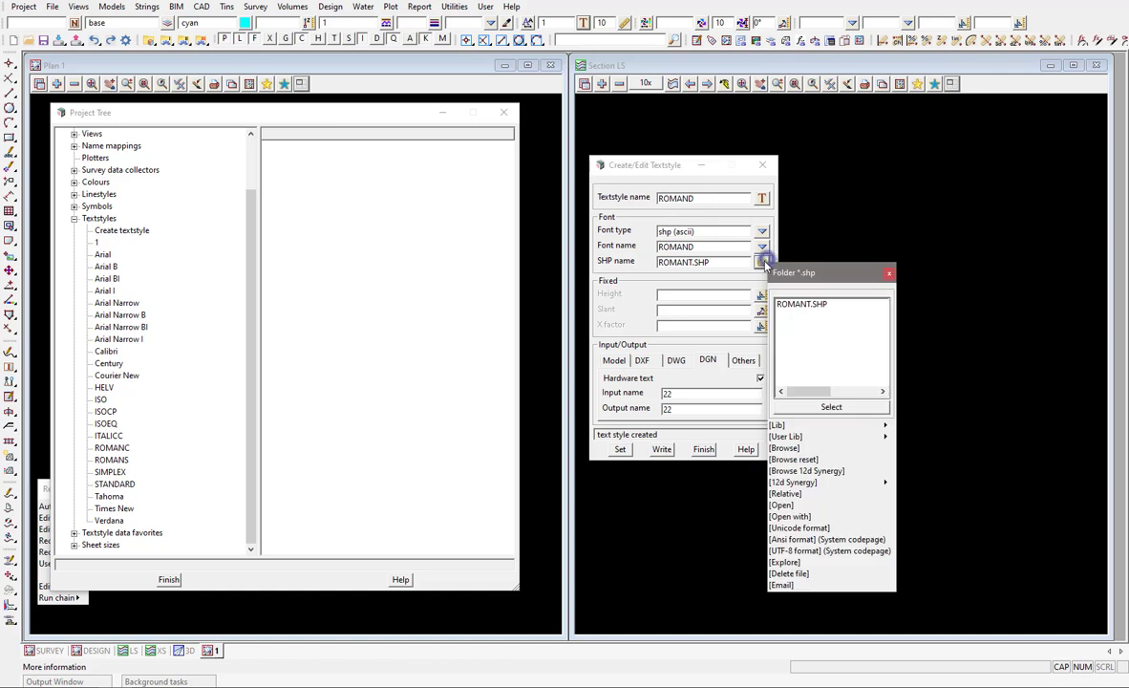
{"action": "left_click", "coordinate": [805, 436]}
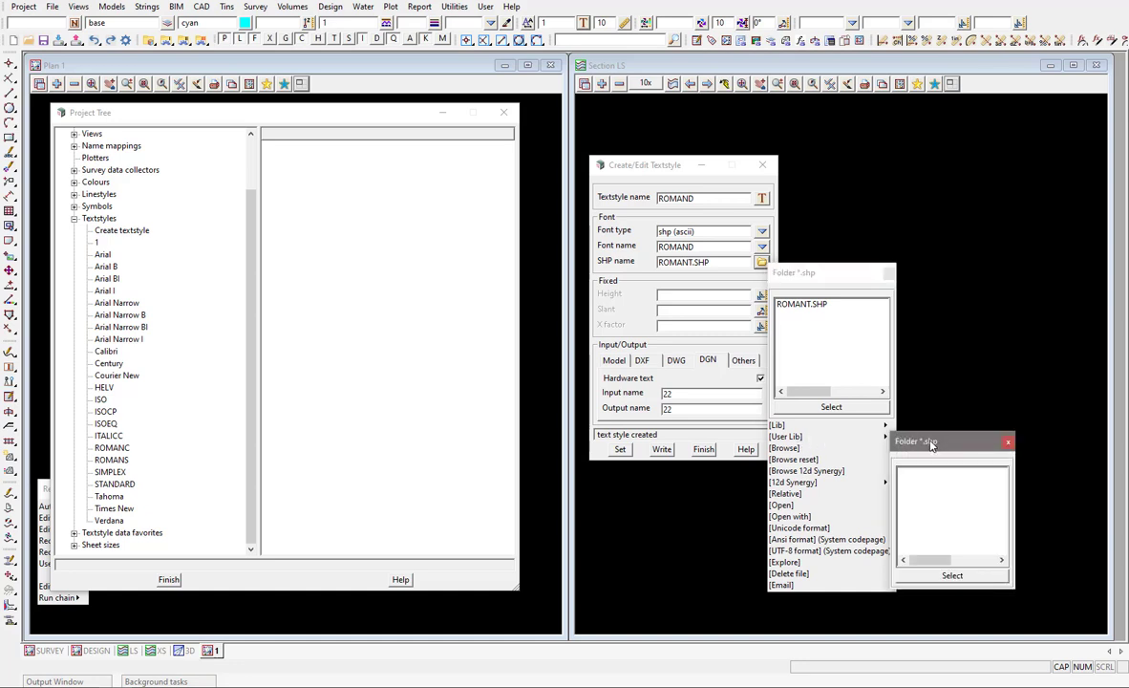
{"action": "left_click", "coordinate": [791, 448]}
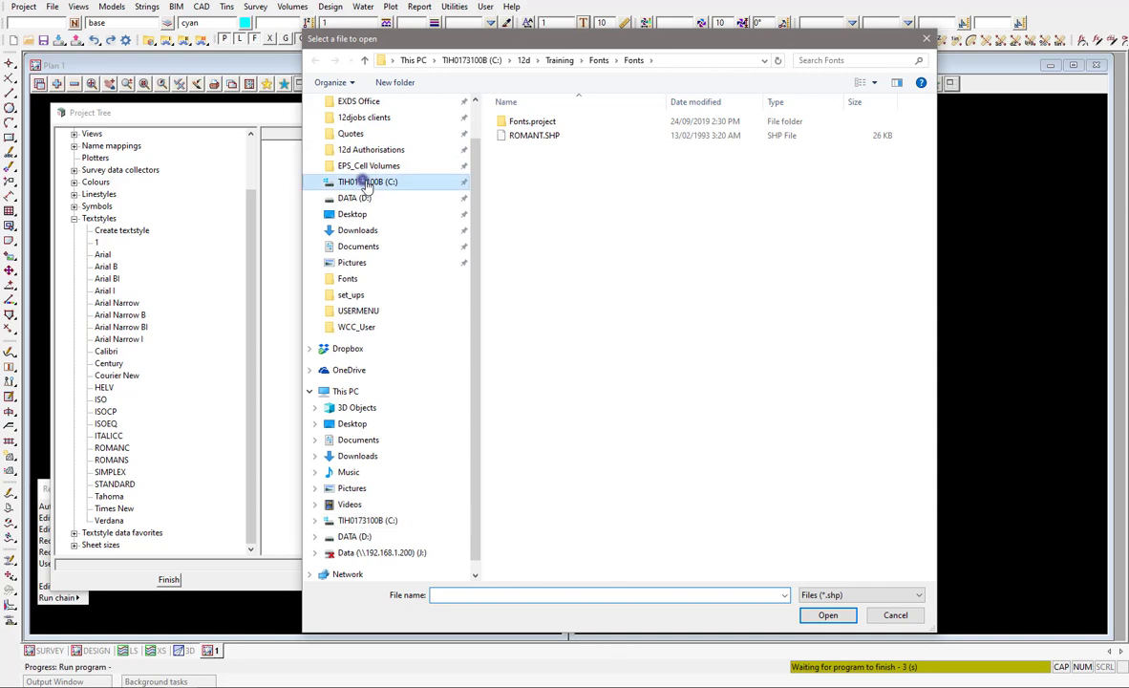
{"action": "left_click", "coordinate": [365, 181]}
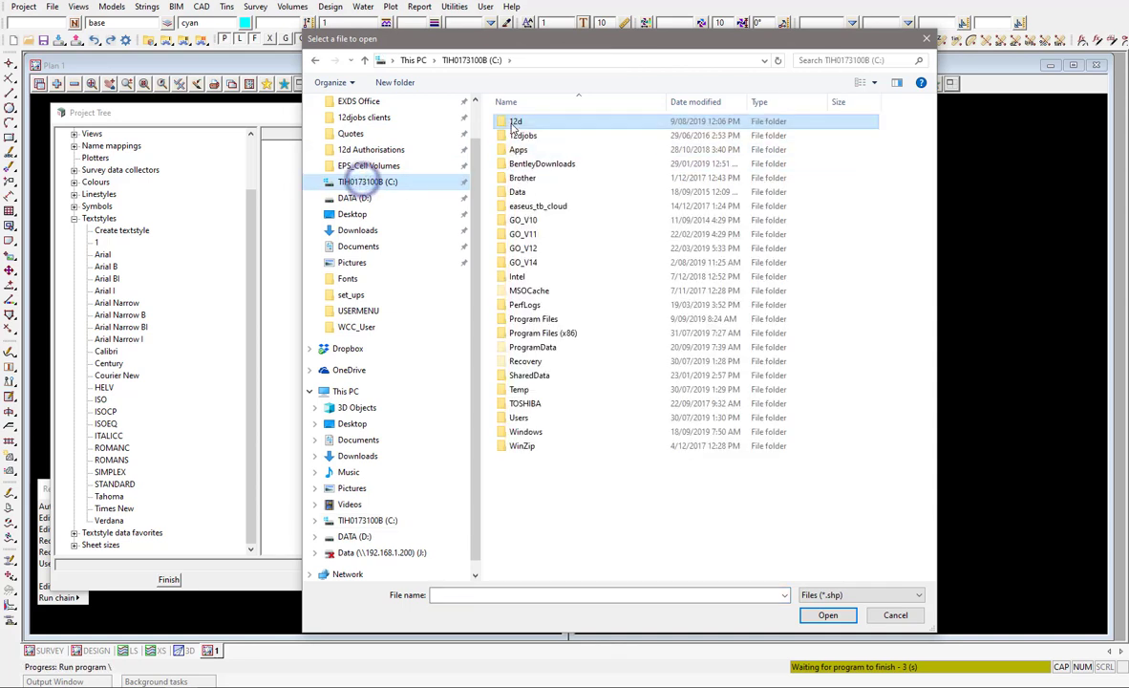
{"action": "double_click", "coordinate": [513, 122]}
{"action": "double_click", "coordinate": [512, 149]}
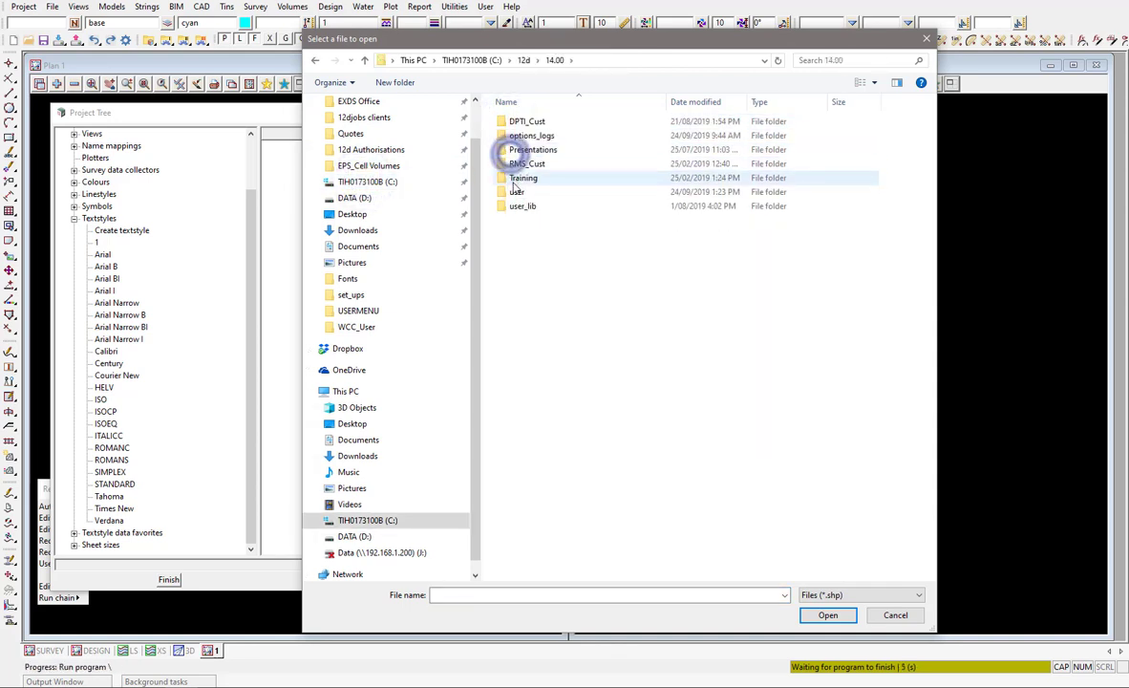
{"action": "double_click", "coordinate": [516, 192]}
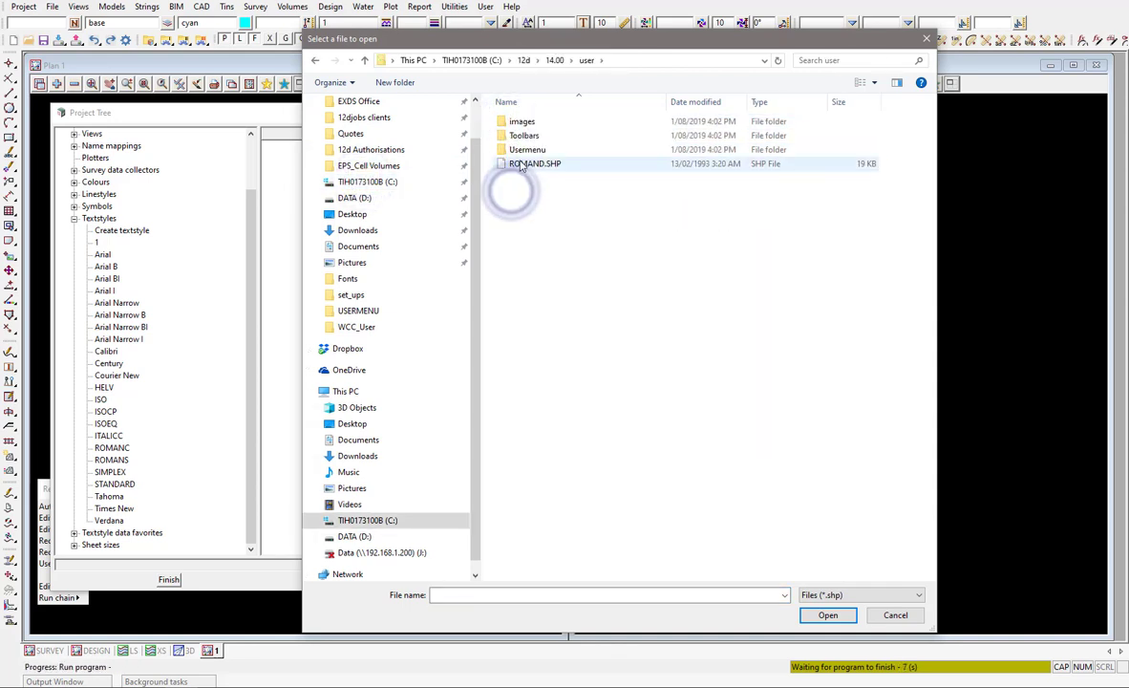
{"action": "double_click", "coordinate": [521, 164]}
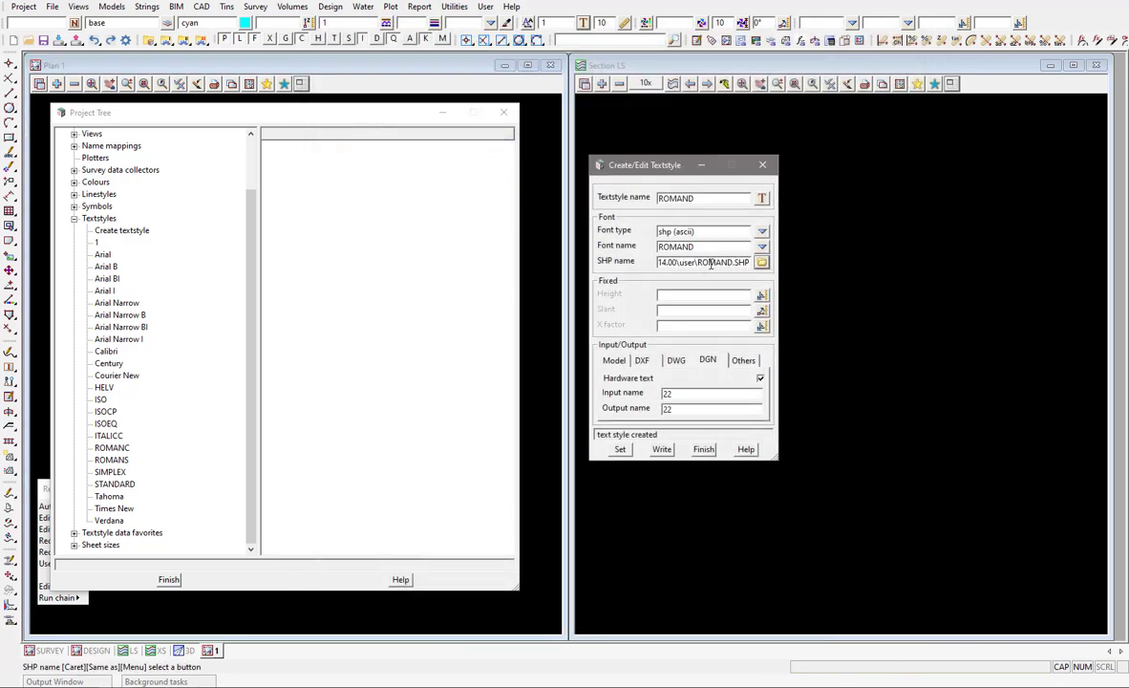
Step: Shorten the SHP path to $user\ROMAND.SHP by removing C:\12d\14.00\
{"action": "double_click", "coordinate": [712, 261]}
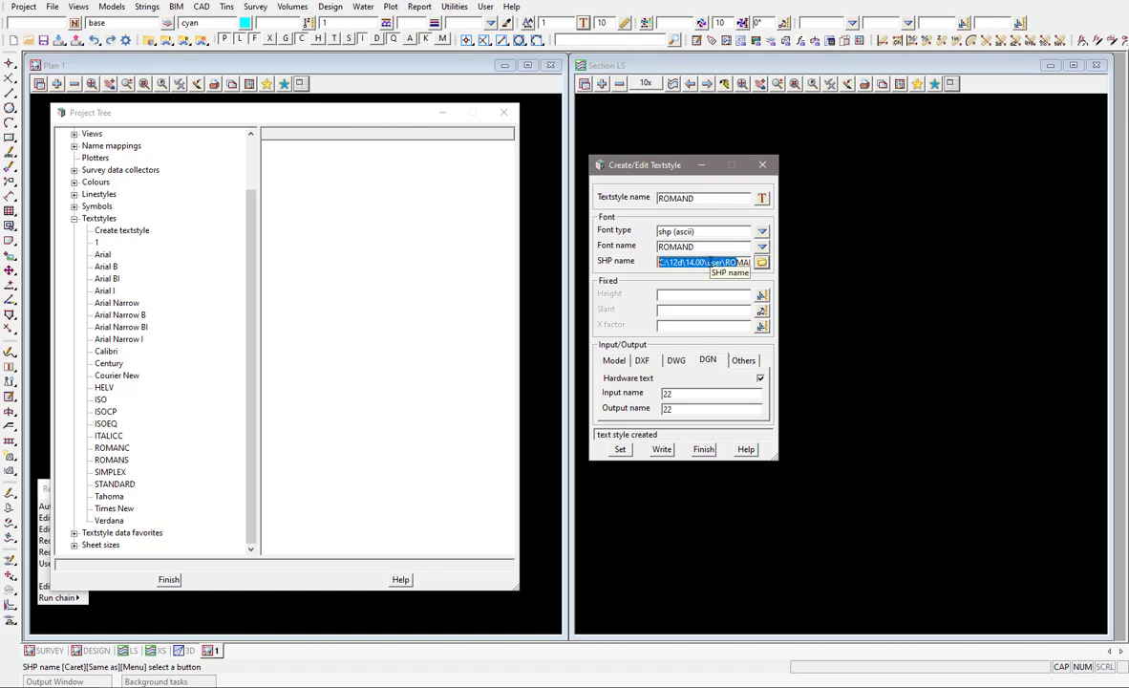
{"action": "left_click", "coordinate": [707, 261]}
{"action": "left_click_drag", "start_coordinate": [706, 262], "coordinate": [630, 260]}
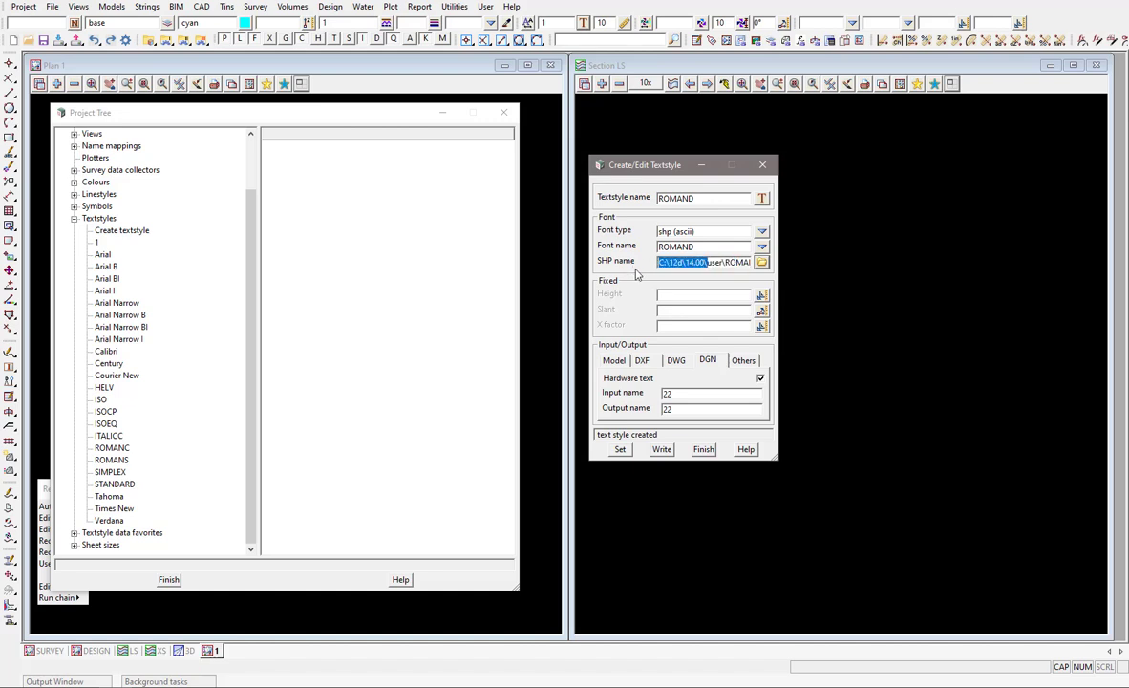
{"action": "key", "text": "Delete"}
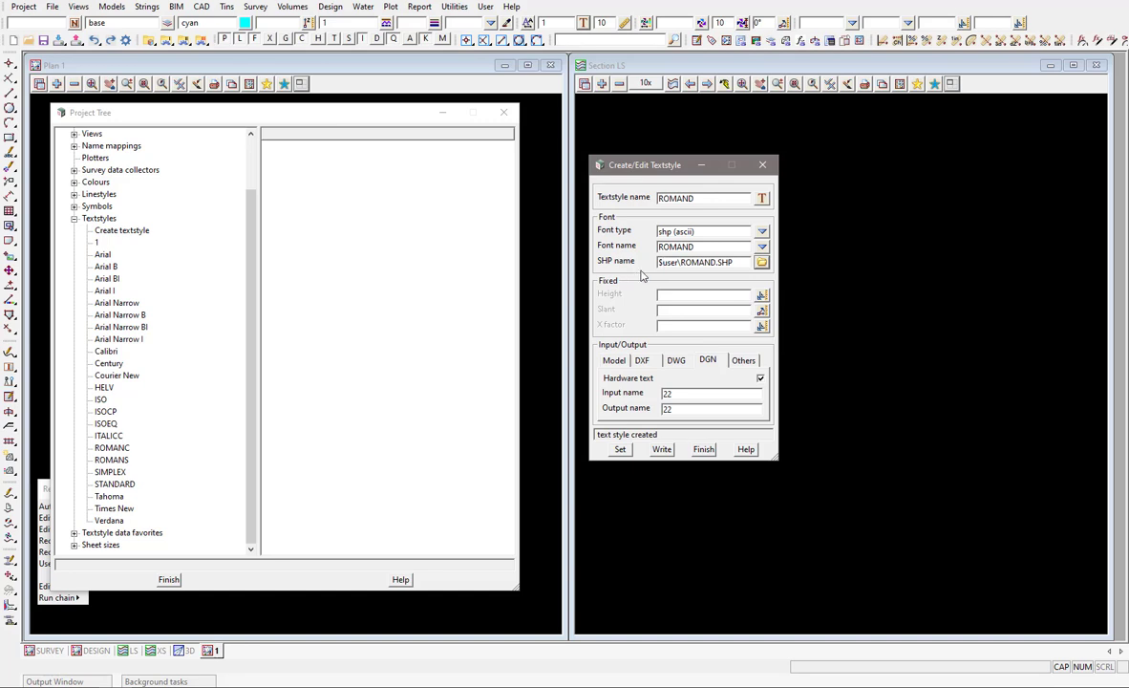
{"action": "double_click", "coordinate": [684, 263]}
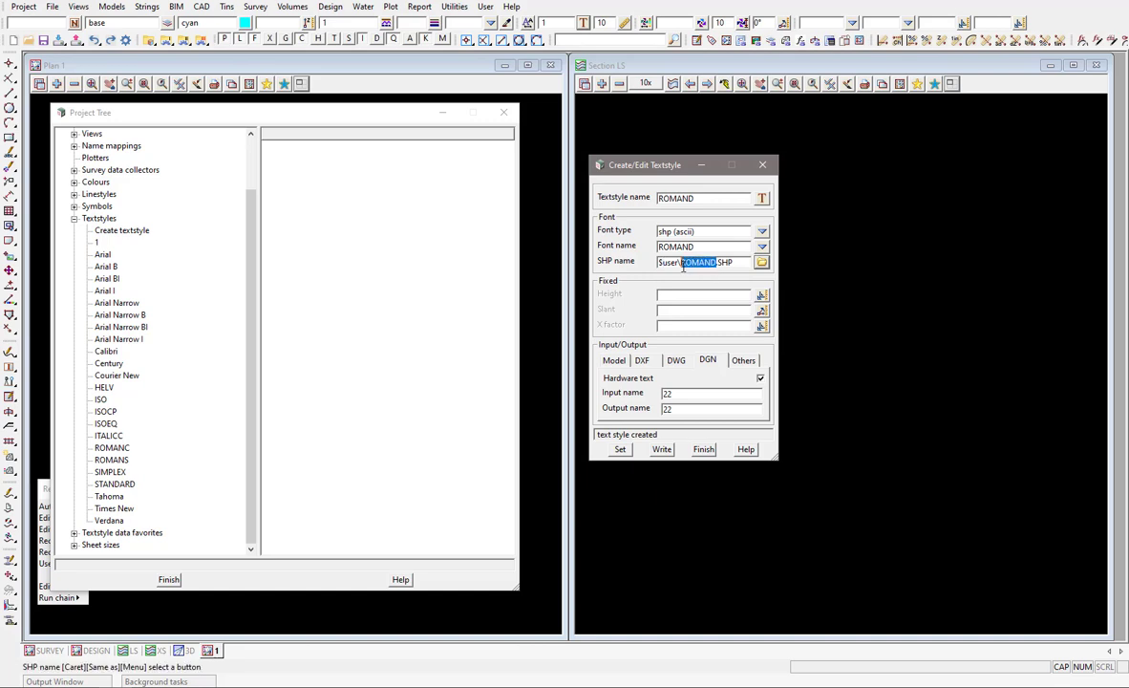
Step: Set the DXF input and output names to ROMAND
{"action": "left_click", "coordinate": [613, 360]}
{"action": "left_click", "coordinate": [642, 360]}
{"action": "double_click", "coordinate": [700, 393]}
{"action": "type", "text": "ROMAND"}
{"action": "double_click", "coordinate": [707, 409]}
{"action": "type", "text": "ROMAND"}
Step: Set the DWG input and output names to ROMAND and check the DGN names
{"action": "left_click", "coordinate": [677, 360]}
{"action": "double_click", "coordinate": [700, 393]}
{"action": "type", "text": "ROMAND"}
{"action": "double_click", "coordinate": [680, 409]}
{"action": "type", "text": "ROMAND"}
{"action": "left_click", "coordinate": [708, 360]}
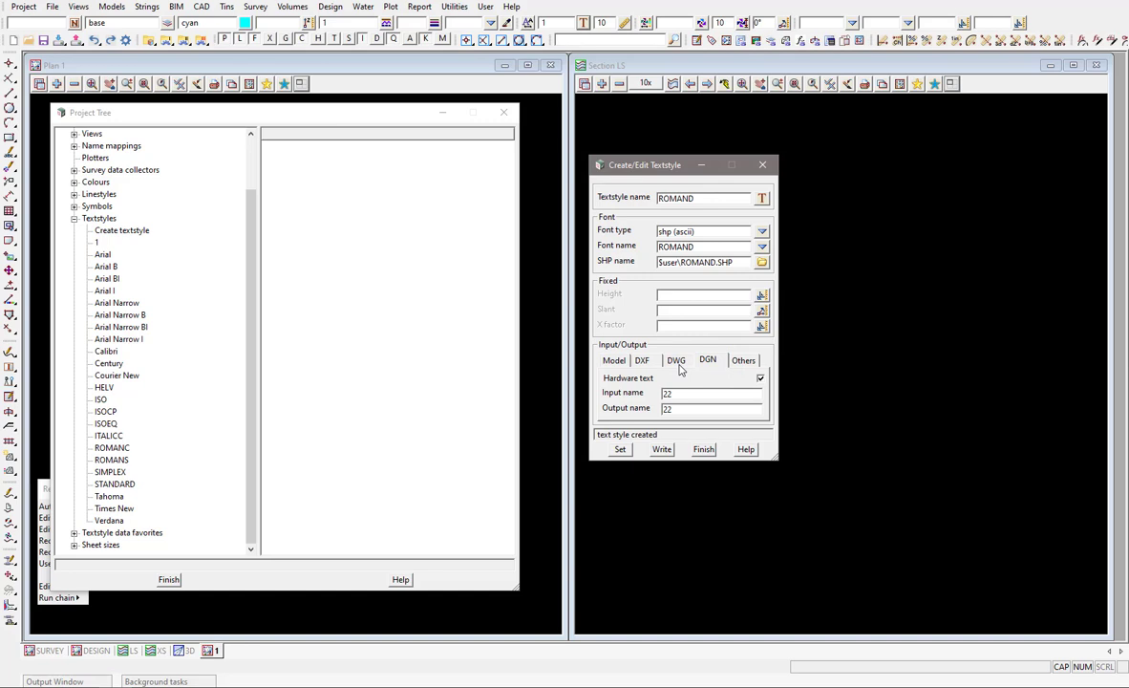
{"action": "left_click", "coordinate": [661, 449]}
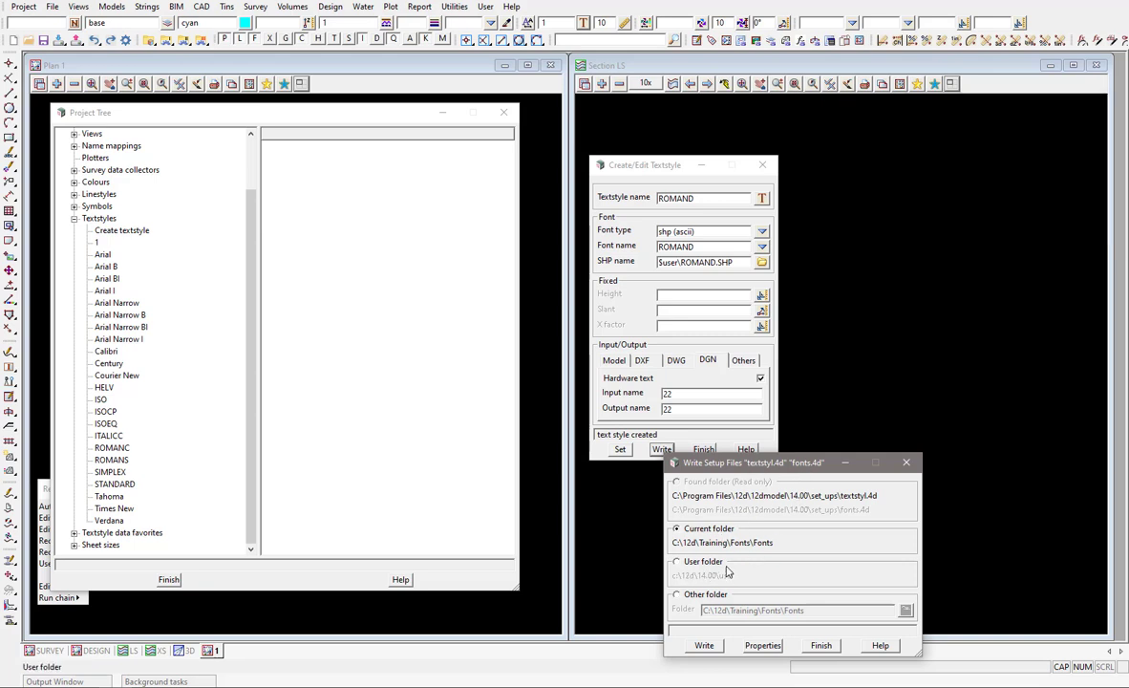
Step: Write textstyl.4d and fonts.4d to the current folder, then close the text style form and Project Tree
{"action": "left_click", "coordinate": [703, 644]}
{"action": "left_click", "coordinate": [820, 646]}
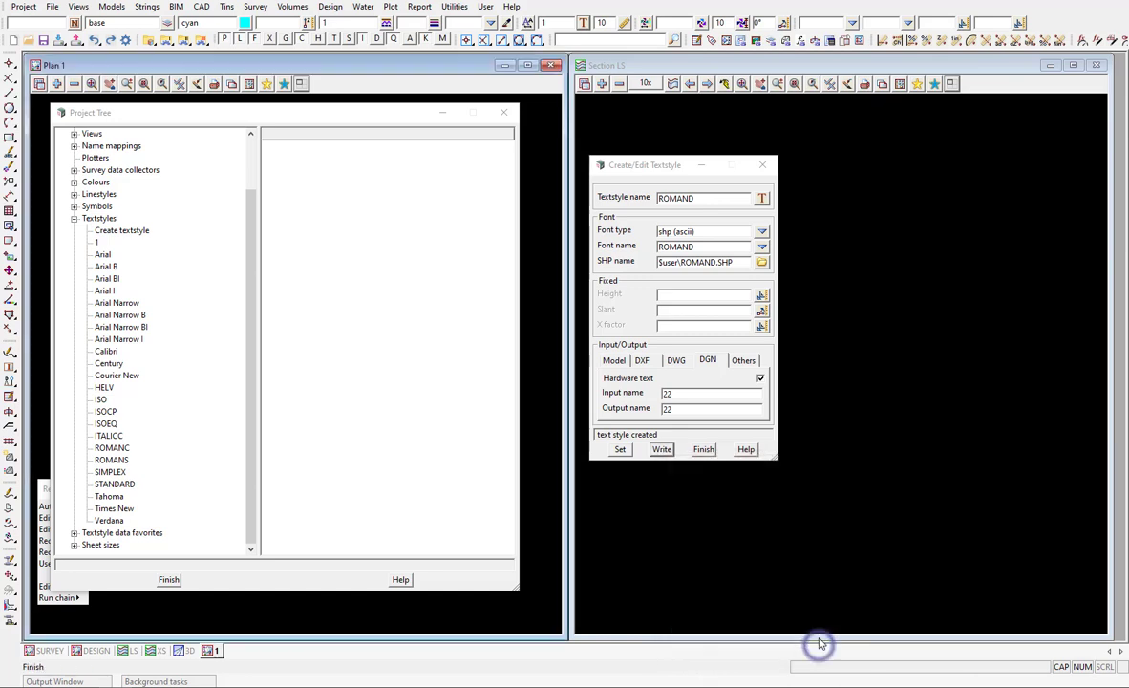
{"action": "left_click", "coordinate": [704, 449]}
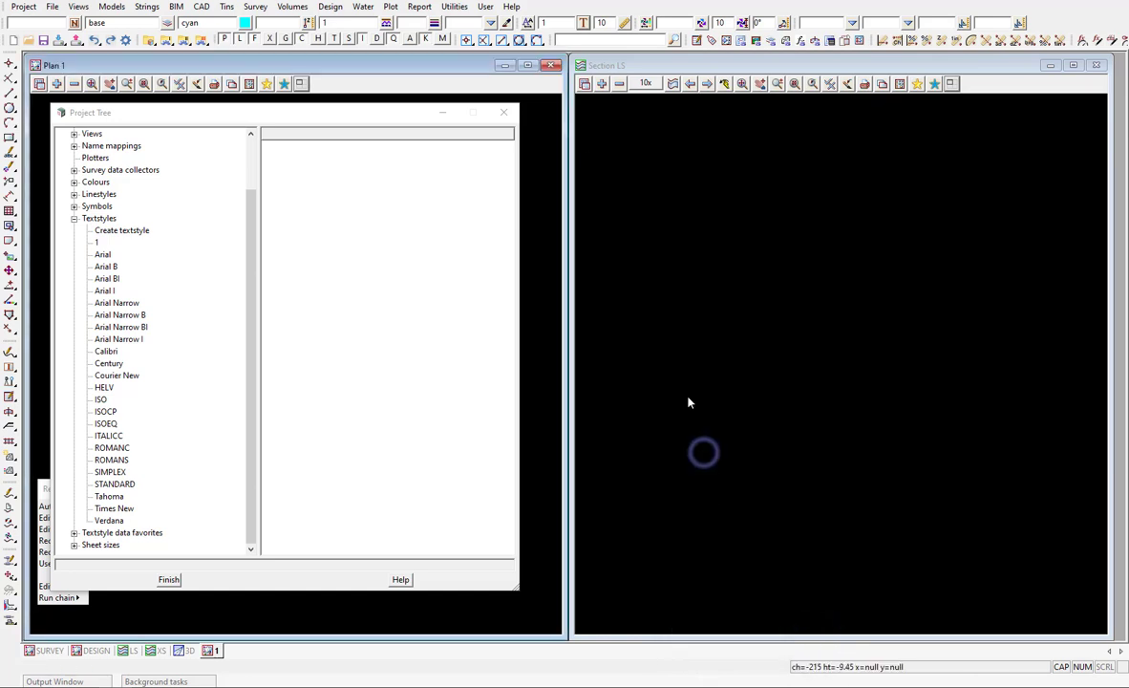
{"action": "left_click", "coordinate": [504, 114]}
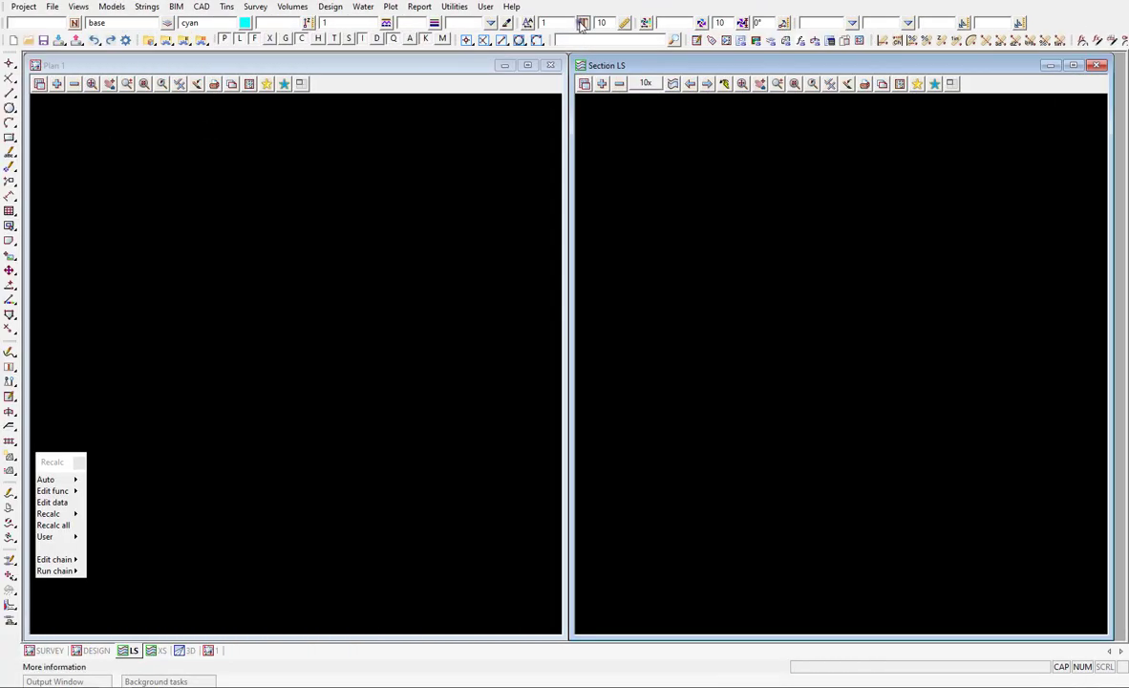
{"action": "left_click", "coordinate": [582, 22]}
{"action": "left_click_drag", "start_coordinate": [698, 91], "coordinate": [698, 191]}
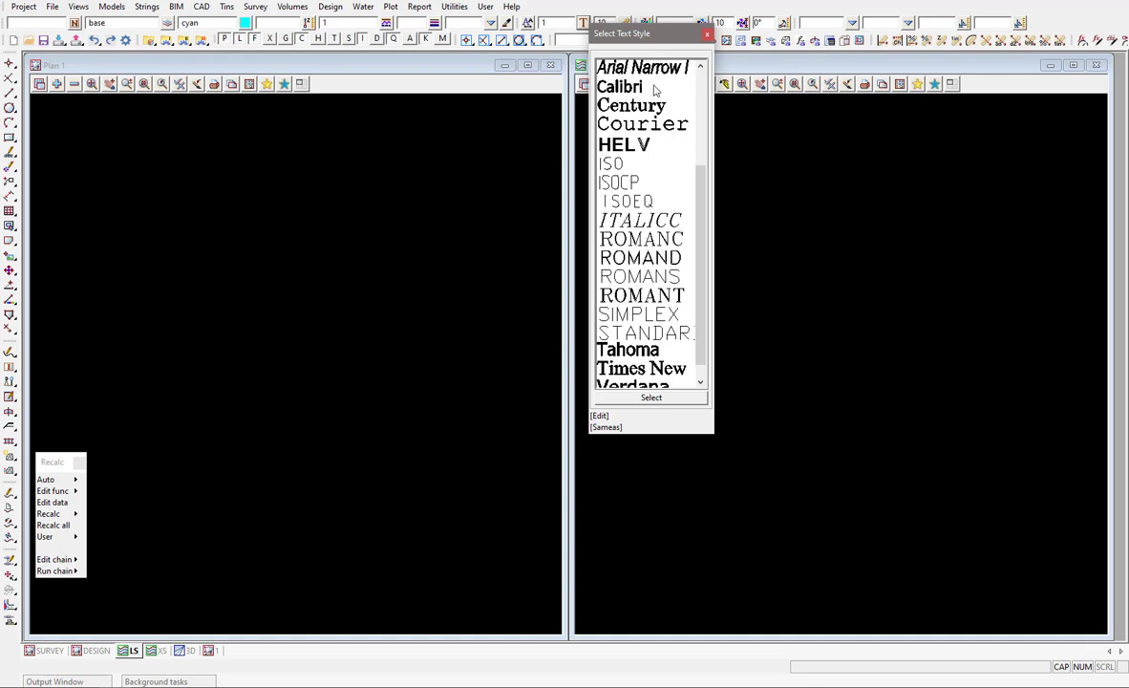
{"action": "left_click", "coordinate": [707, 34]}
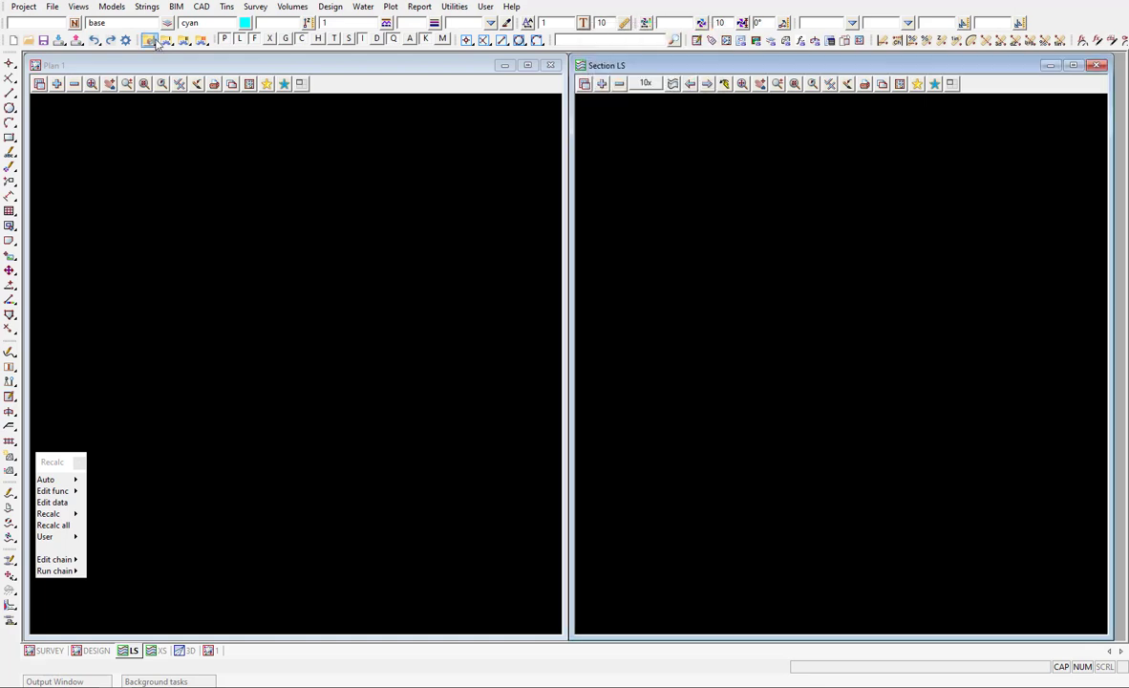
Step: From the Training Fonts folder, drag fonts.4d into Notepad++ alongside textstyl.4d
{"action": "left_click", "coordinate": [145, 40]}
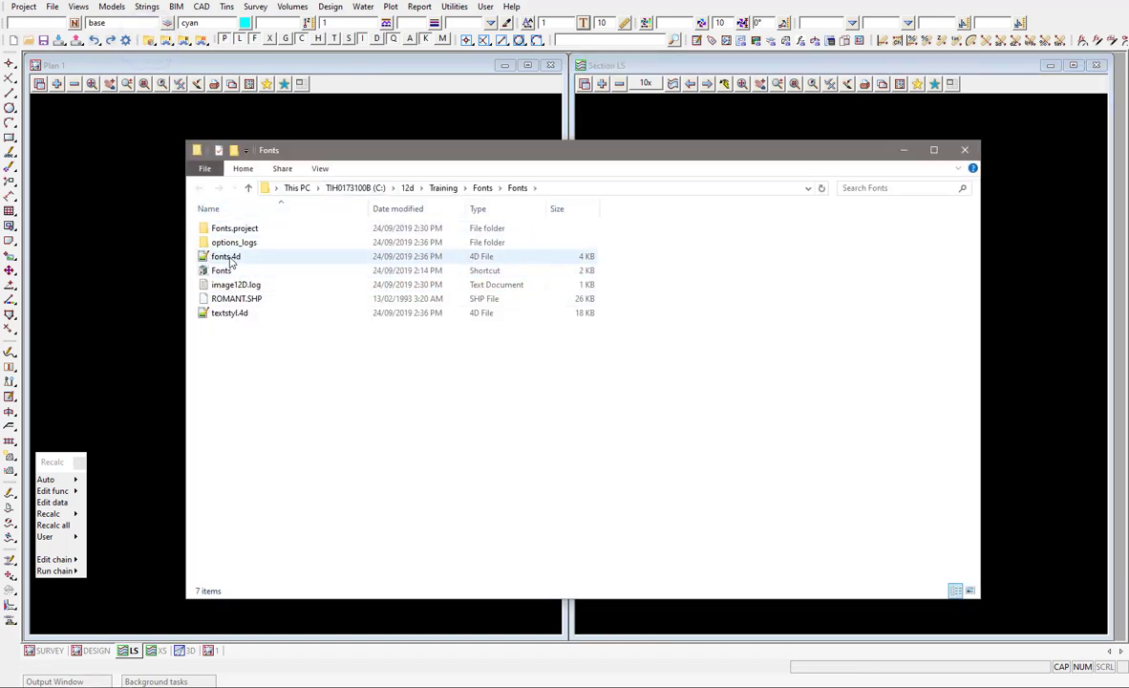
{"action": "left_click", "coordinate": [229, 258]}
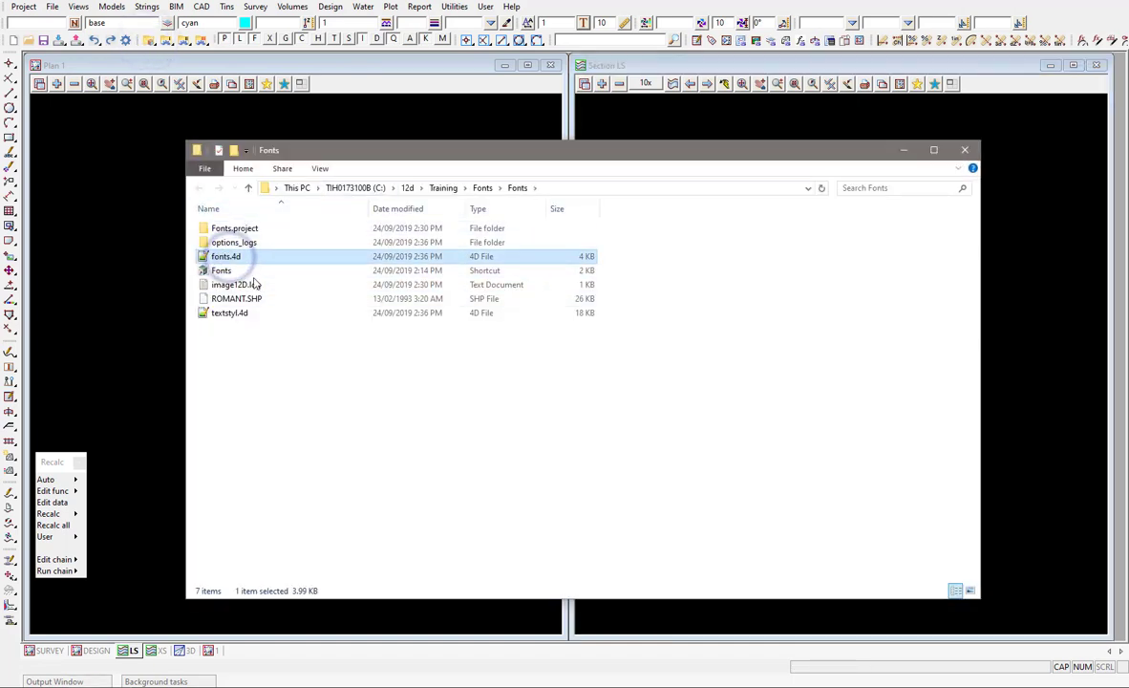
{"action": "left_click", "coordinate": [241, 314]}
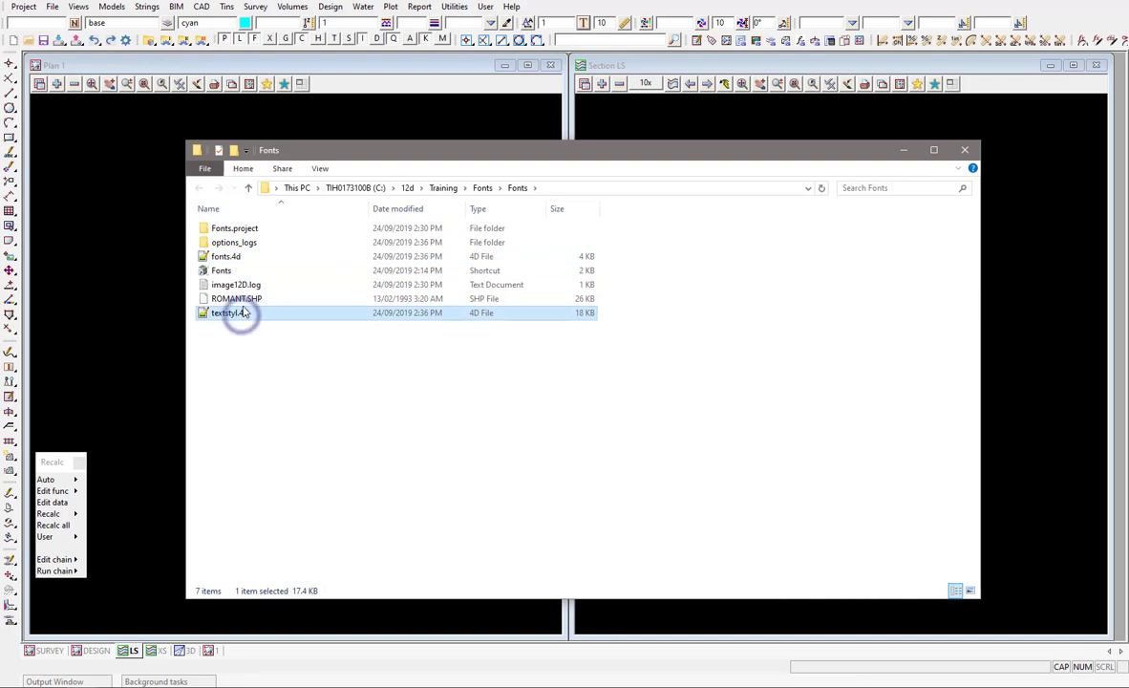
{"action": "left_click", "coordinate": [231, 257]}
{"action": "left_click_drag", "start_coordinate": [232, 260], "coordinate": [534, 239]}
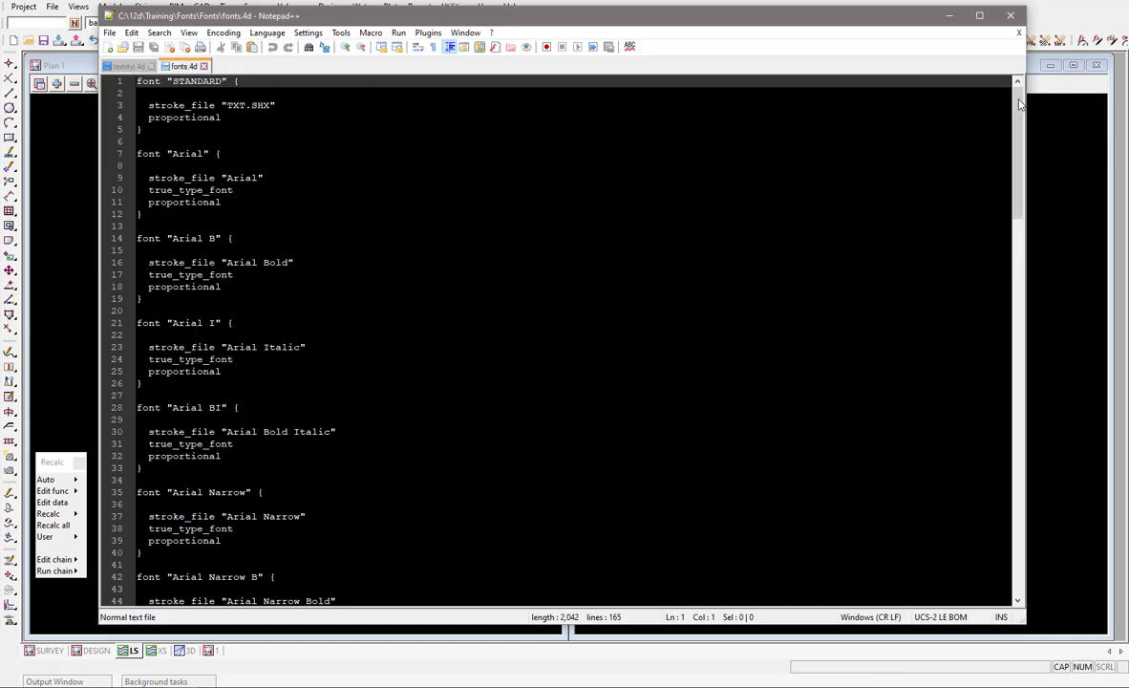
Step: Change ROMAND's stroke_file in fonts.4d to $user\ROMAND.SHP, save, and review textstyl.4d's ROMAND entry
{"action": "left_click_drag", "start_coordinate": [1017, 96], "coordinate": [1020, 491]}
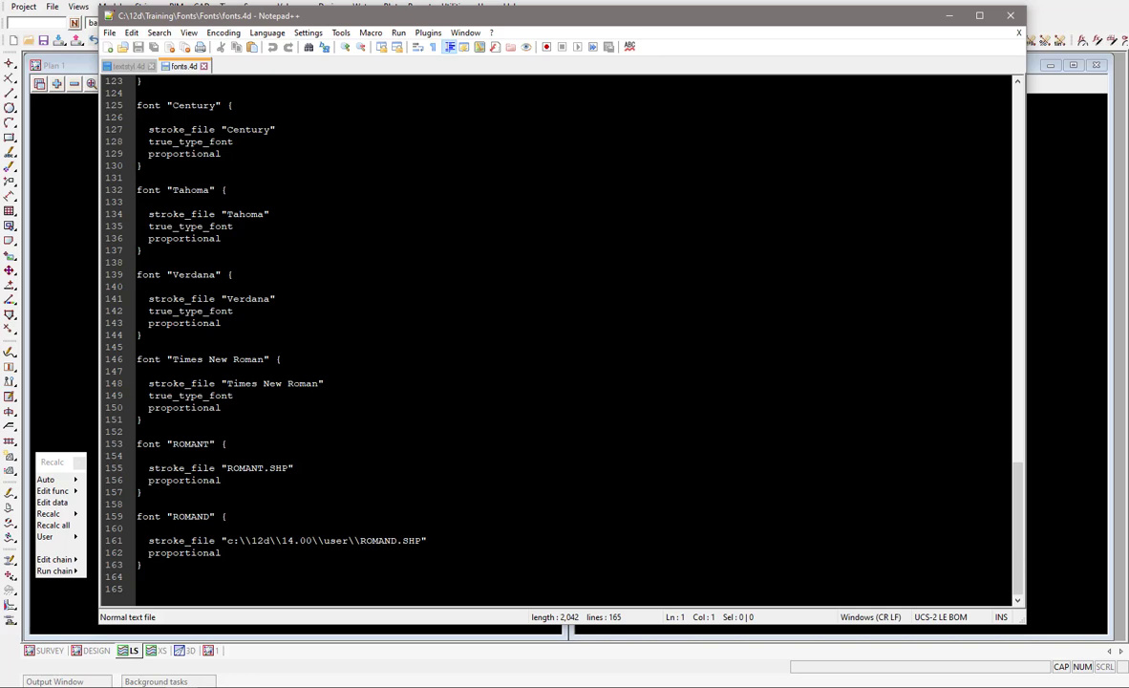
{"action": "left_click_drag", "start_coordinate": [226, 540], "coordinate": [325, 541]}
{"action": "type", "text": "S"}
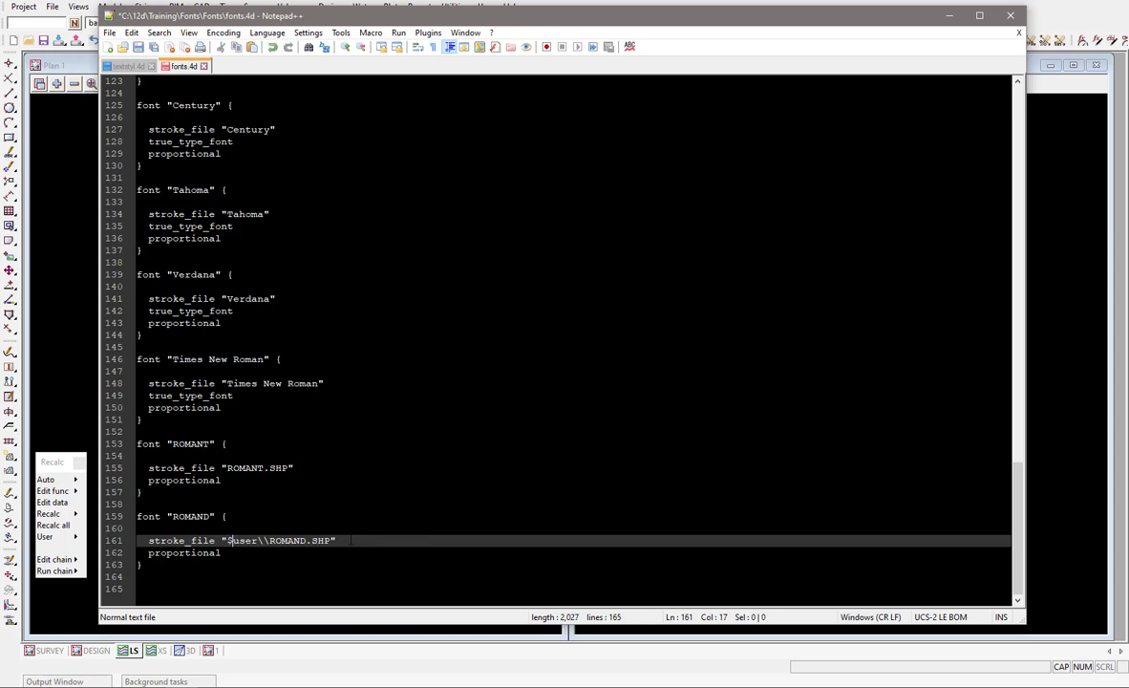
{"action": "key", "text": "BackSpace"}
{"action": "left_click_drag", "start_coordinate": [256, 540], "coordinate": [226, 542]}
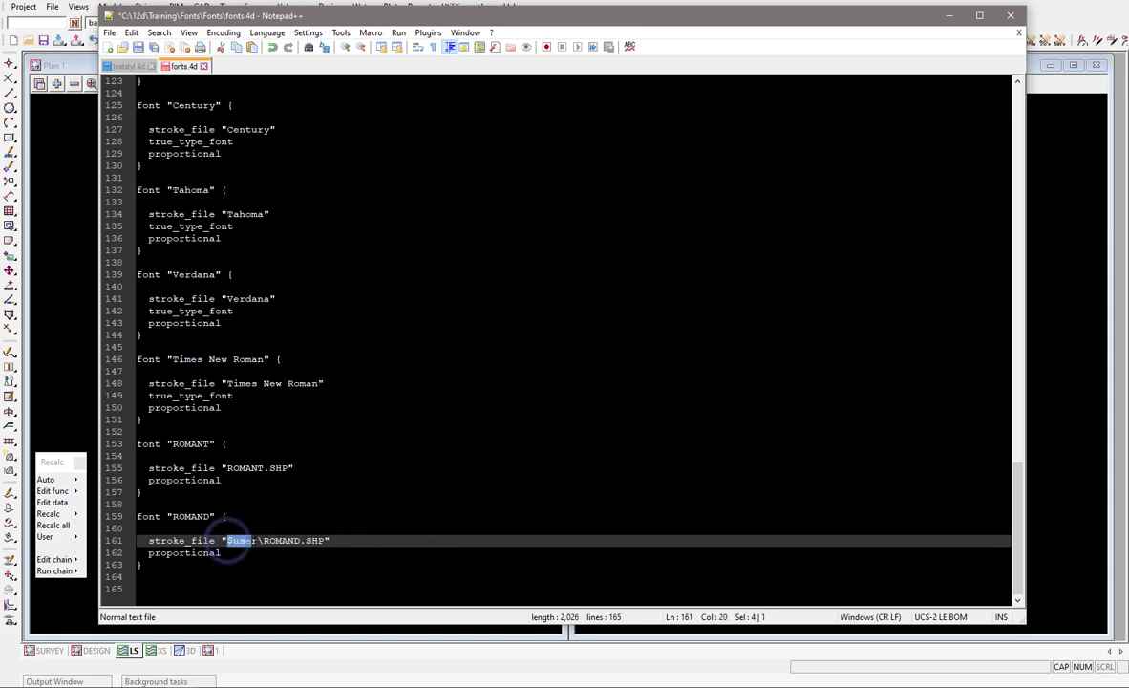
{"action": "key", "text": "ctrl+s"}
{"action": "left_click", "coordinate": [128, 67]}
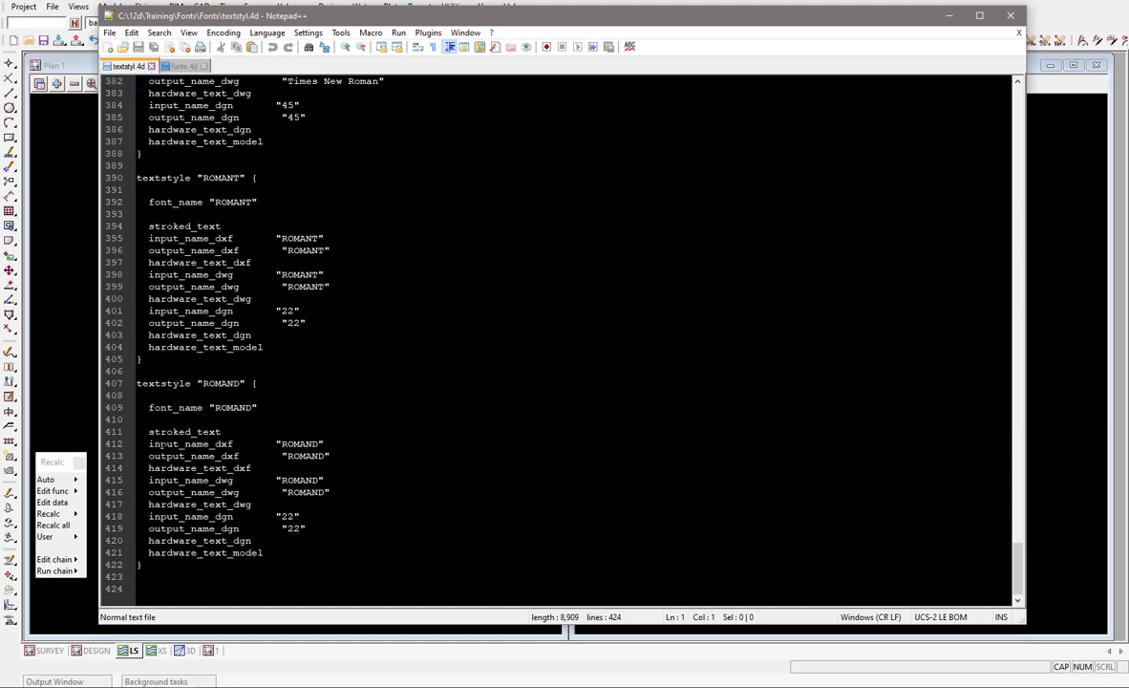
{"action": "left_click_drag", "start_coordinate": [150, 443], "coordinate": [324, 444]}
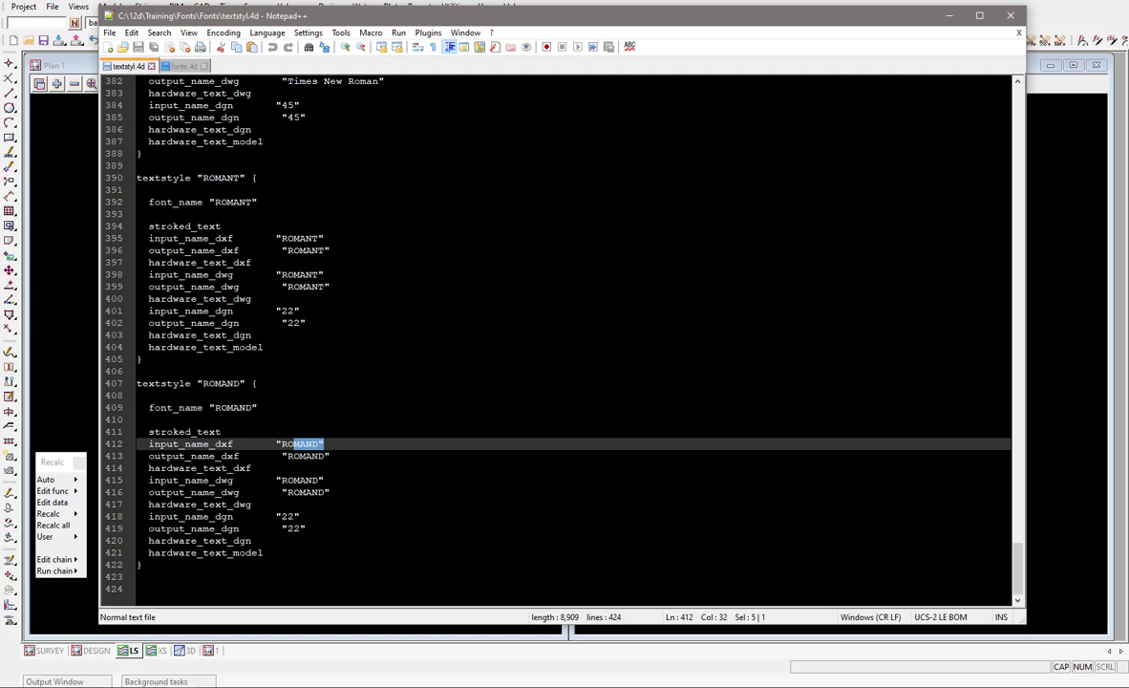